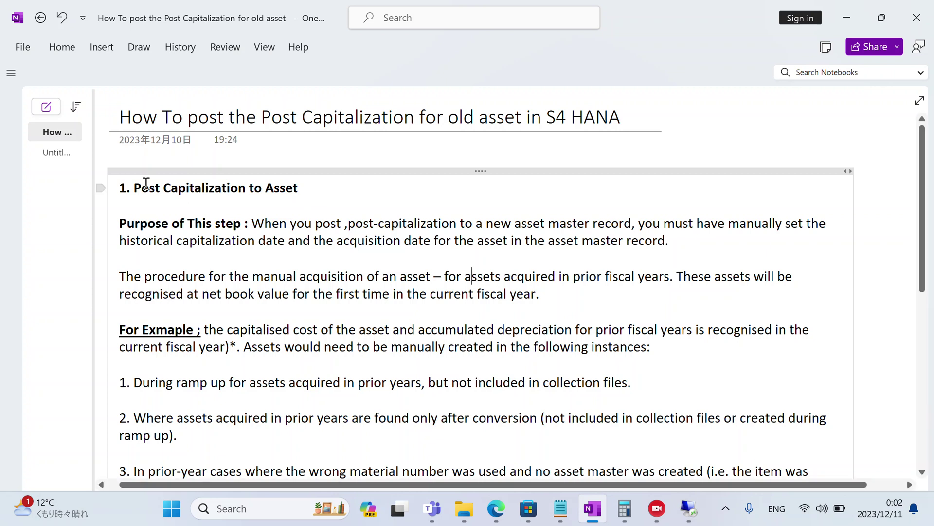
Review the notes on the purpose of post-capitalization and the cases where assets must be created manually
drag(128, 183, 422, 348)
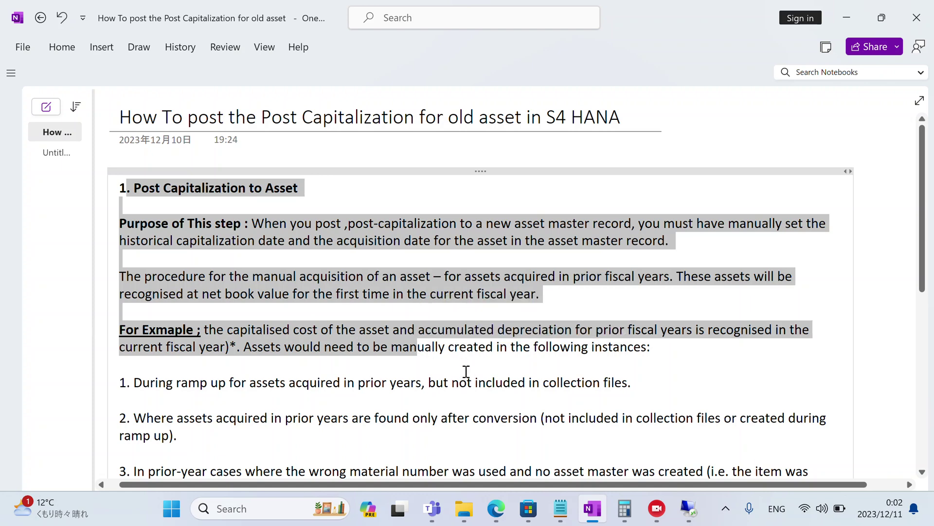
click(465, 371)
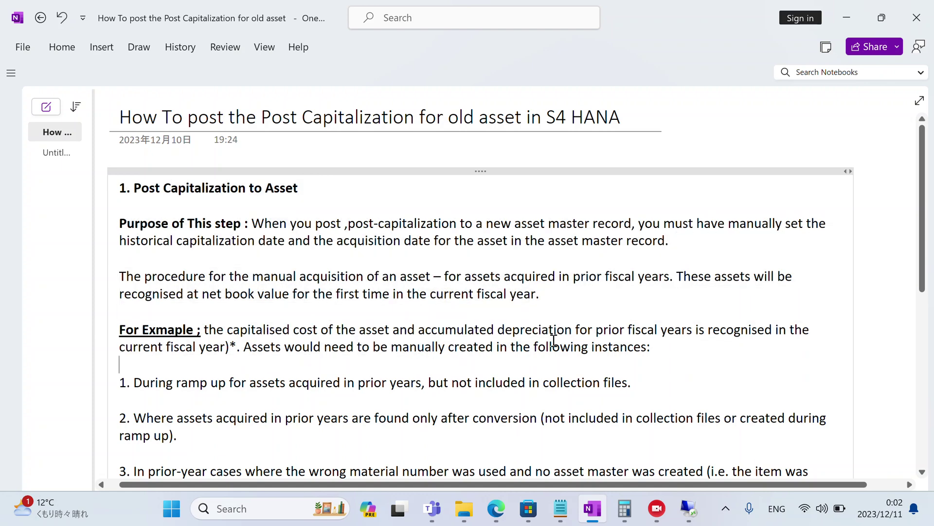
drag(927, 249, 931, 285)
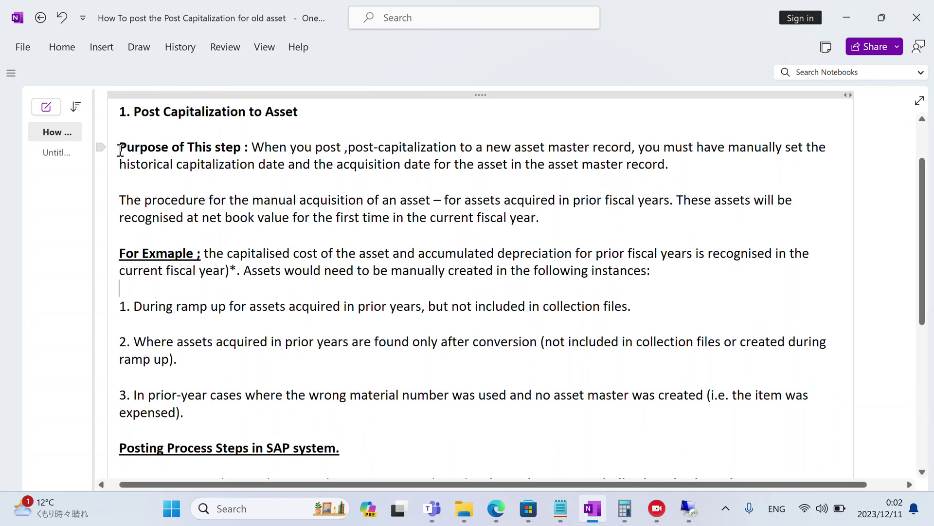
drag(118, 147, 486, 424)
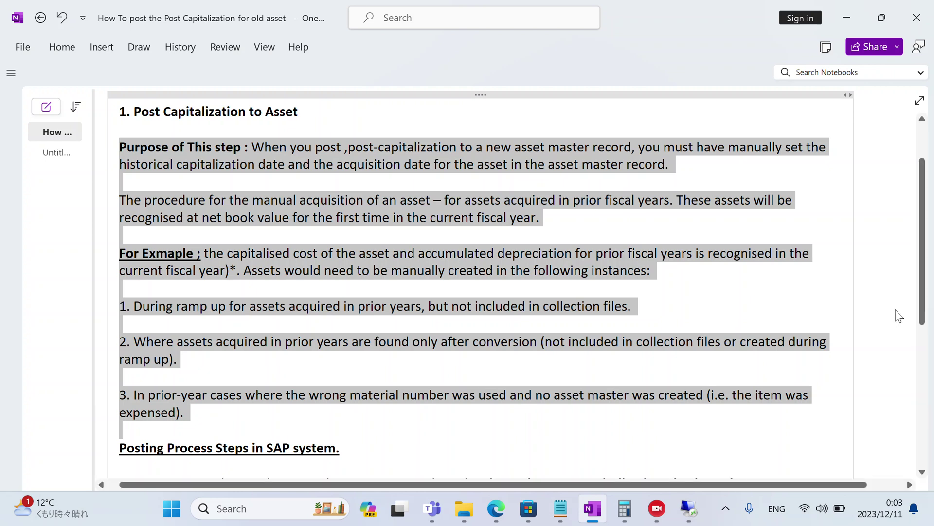
Read the SAP posting process notes covering AS01 with the Post-Capitalization check mark, ABNAN and AW01N
drag(926, 309, 933, 406)
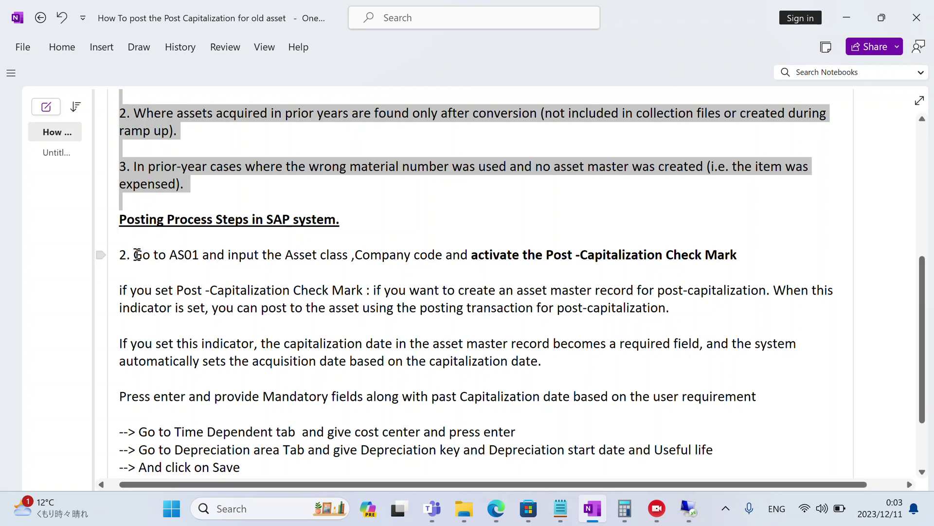
drag(134, 255, 210, 254)
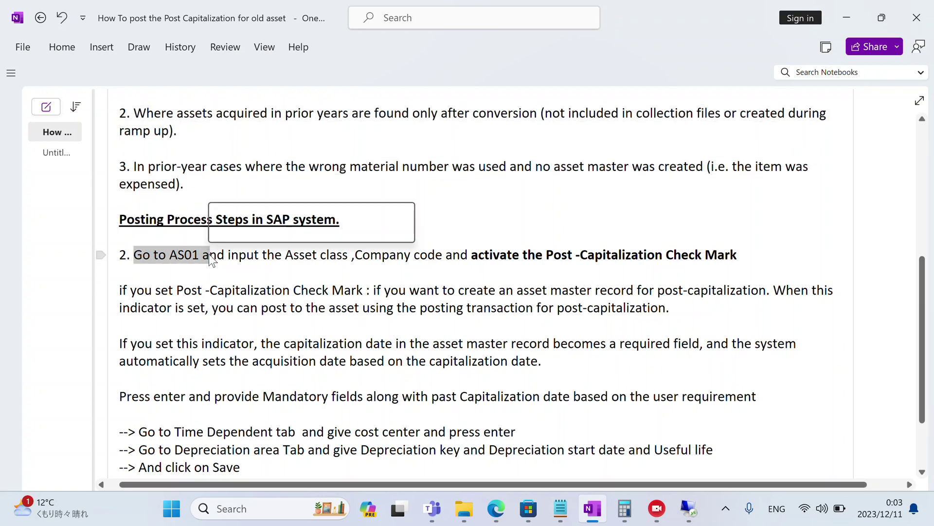
drag(553, 250, 674, 254)
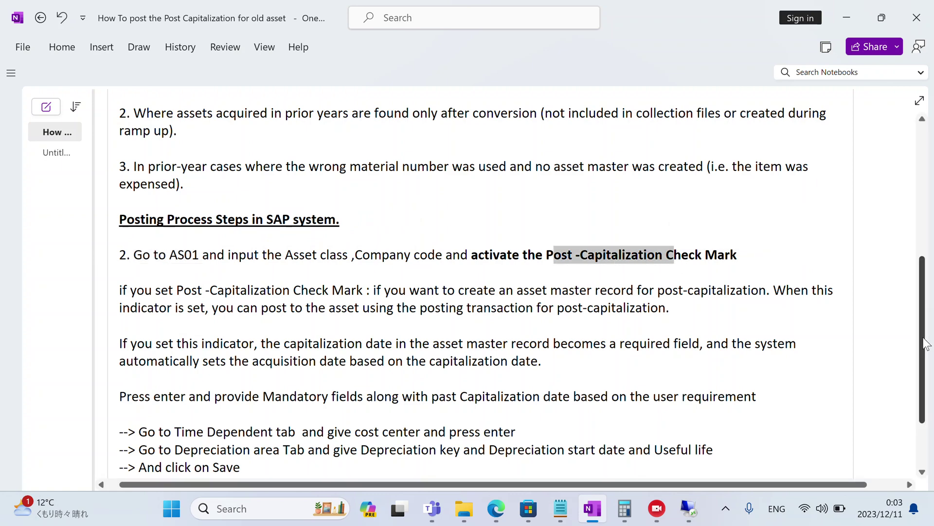
drag(925, 343, 929, 387)
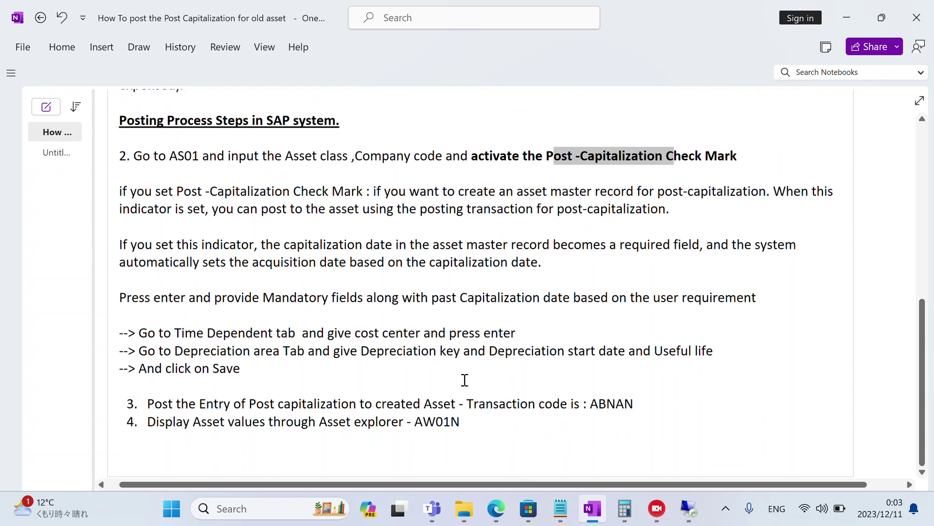
drag(147, 408, 438, 400)
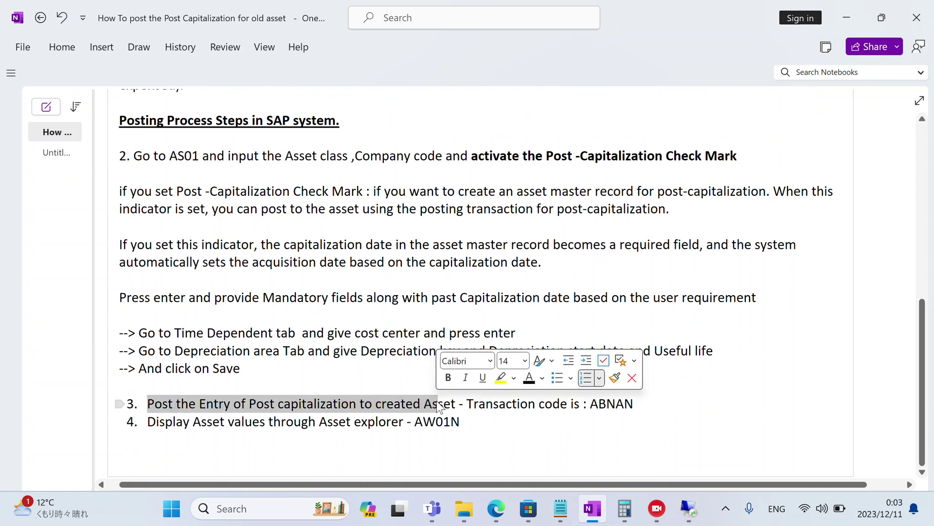
click(474, 422)
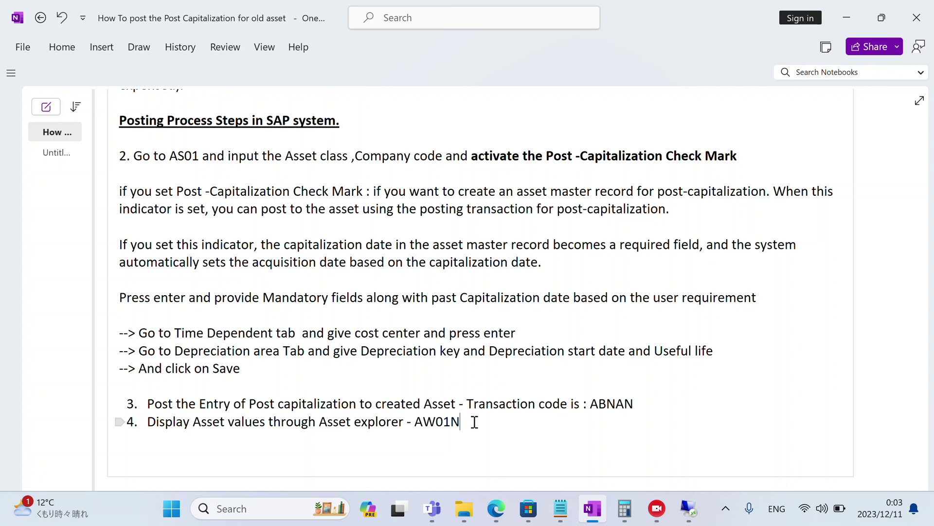
scroll(924, 359, up, 1)
scroll(923, 359, up, 4)
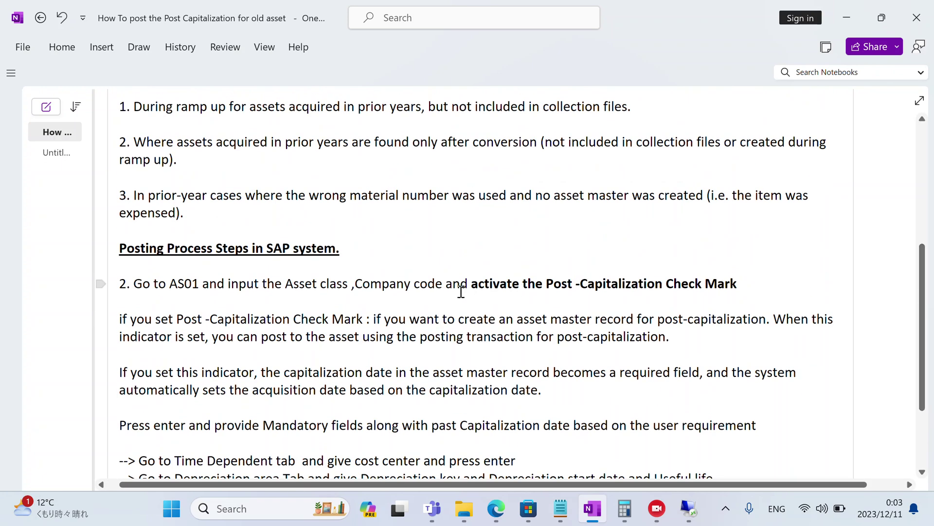
drag(462, 287, 680, 278)
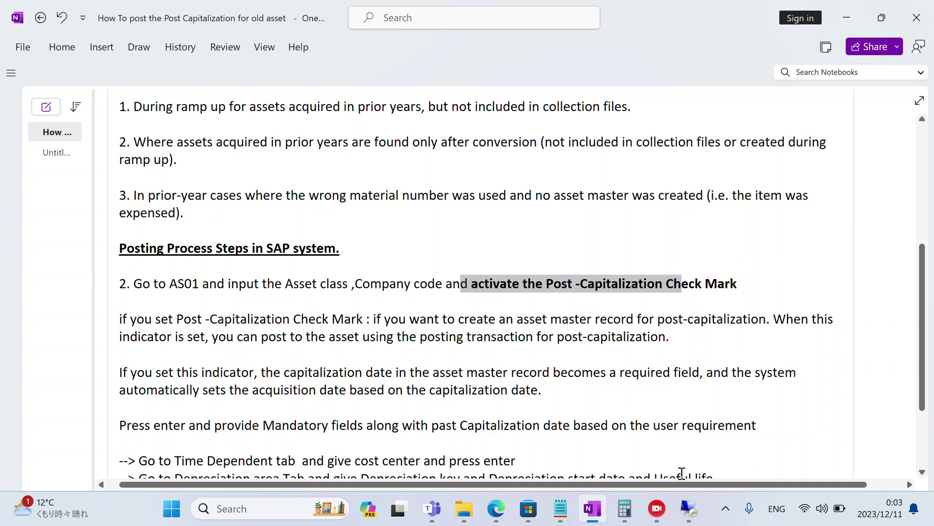
Switch to the SAP remote desktop session and expand Financial Accounting and its Fixed Assets folder under Accounting
click(688, 509)
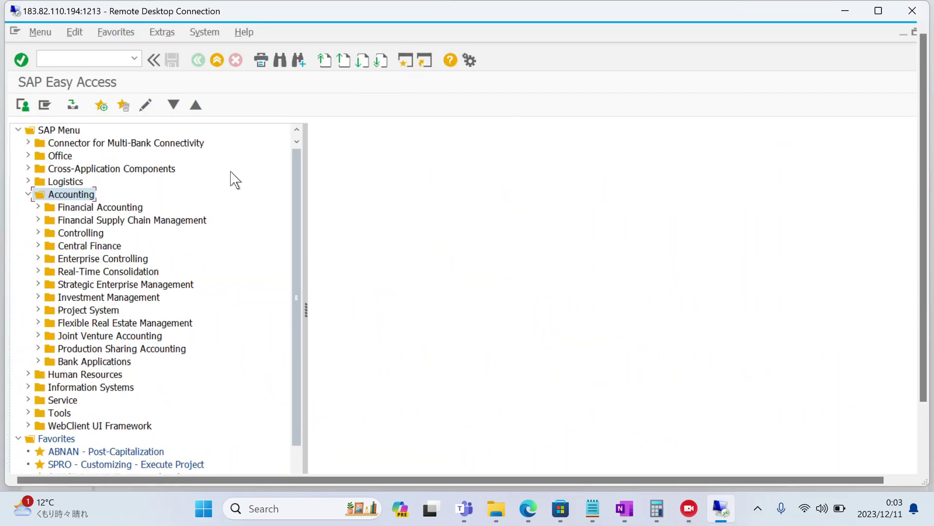
click(67, 61)
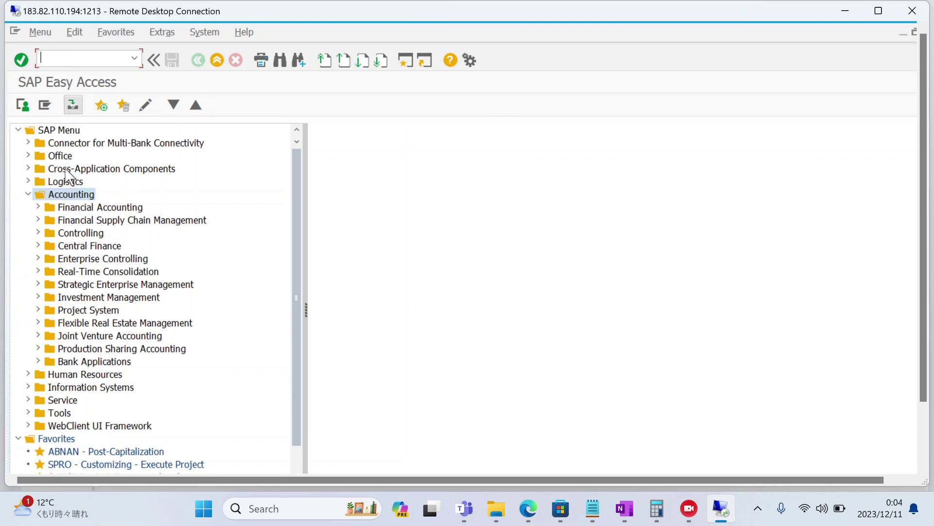
click(72, 194)
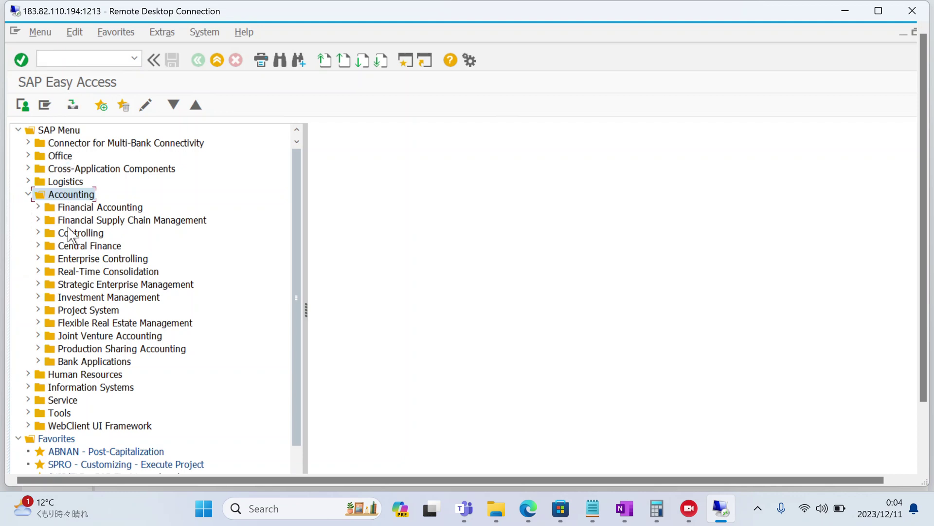
click(103, 210)
double_click(103, 210)
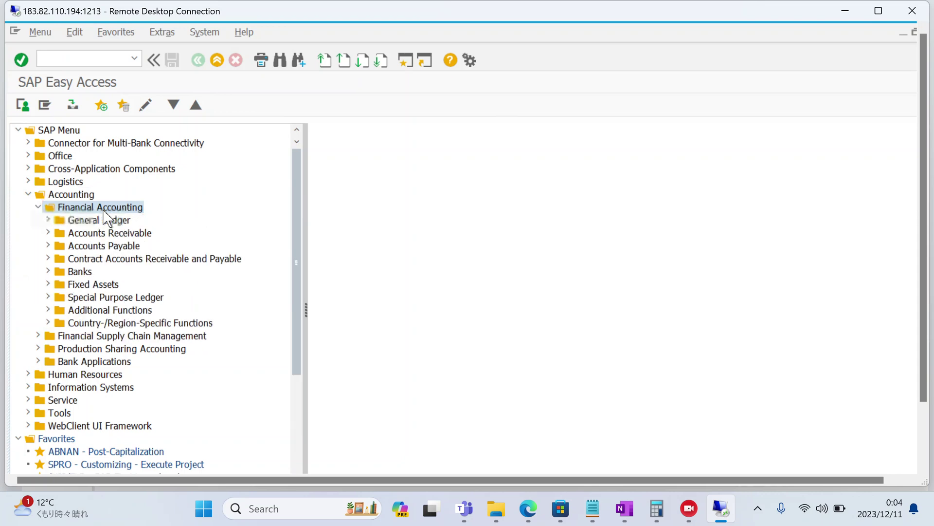
key(Down)
key(Down)
key(Down)
key(Down)
key(Down)
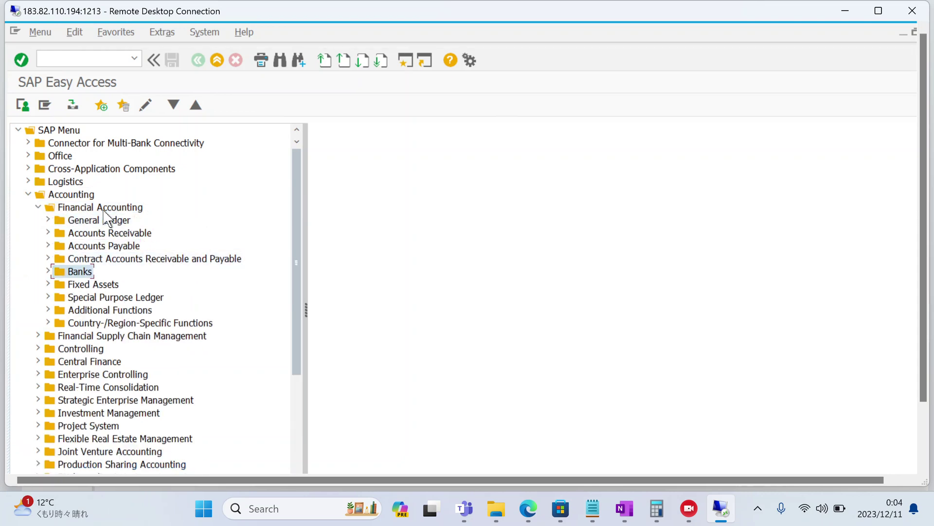
key(Down)
key(Right)
Expand the Asset and Create folders under Fixed Assets and open the AS01 - Asset transaction
key(Down)
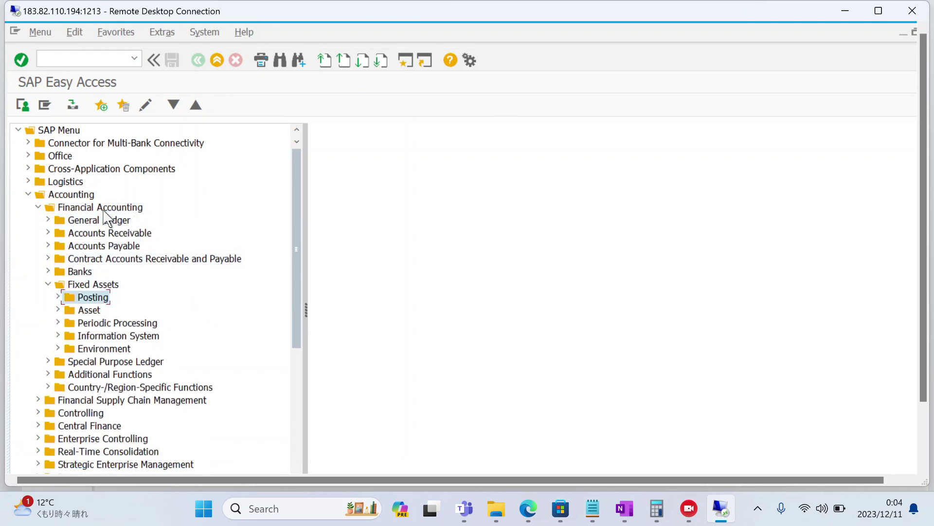
key(Down)
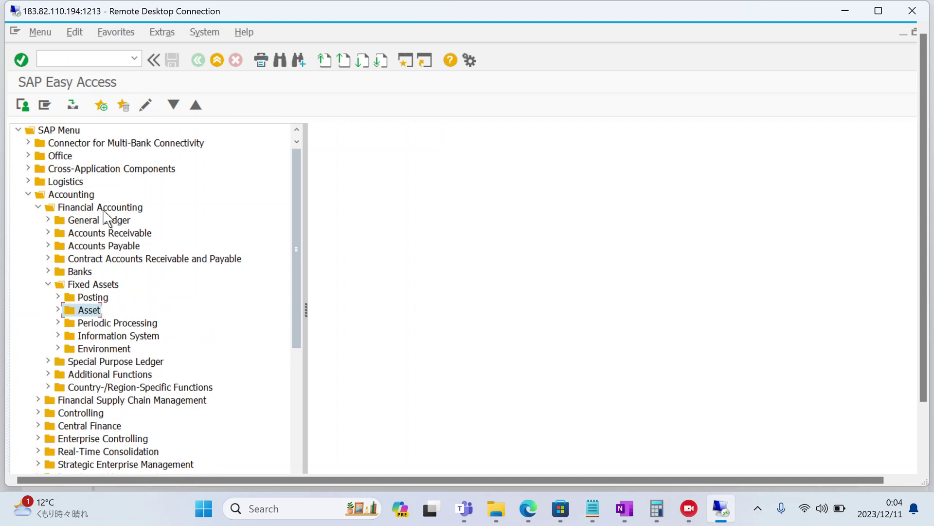
key(Right)
key(Down)
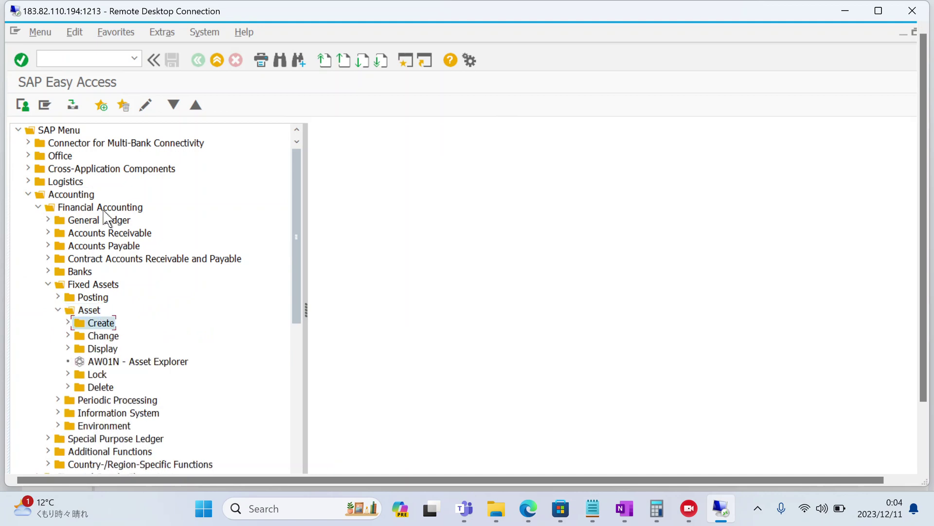
key(Right)
key(Down)
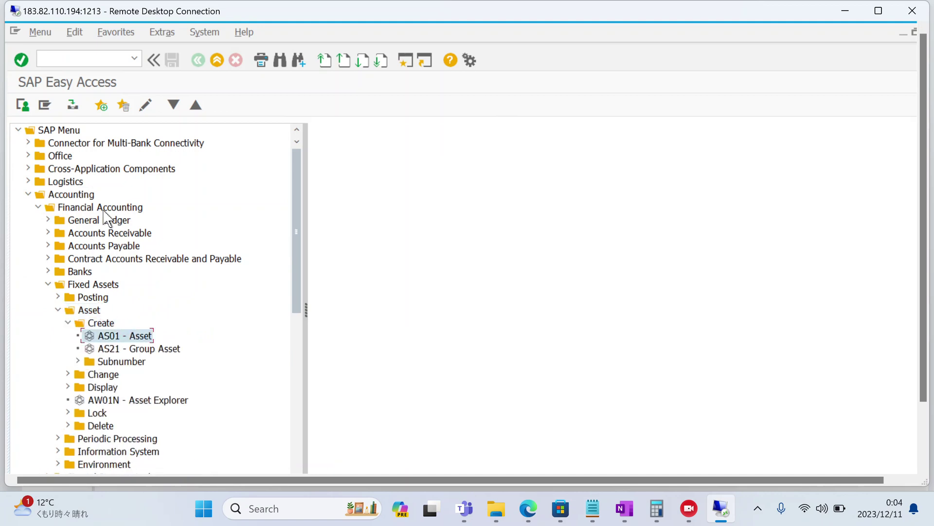
double_click(128, 338)
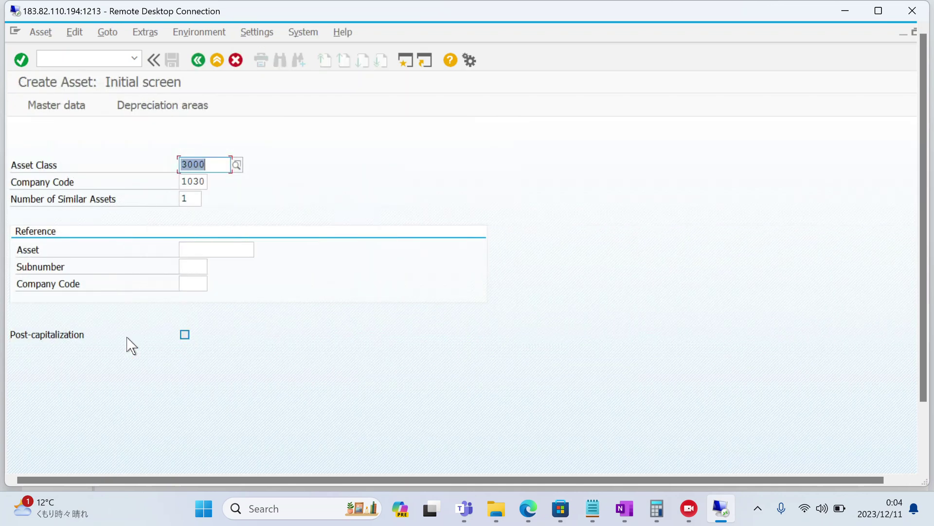
Activate Post-capitalization for asset class 3000 in company code 1030 and continue to the master data
click(219, 167)
key(Tab)
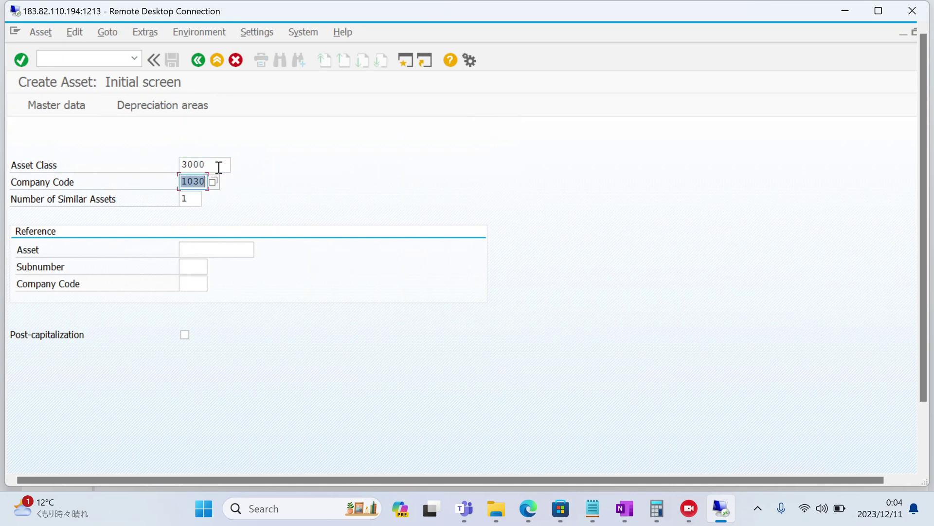
click(186, 335)
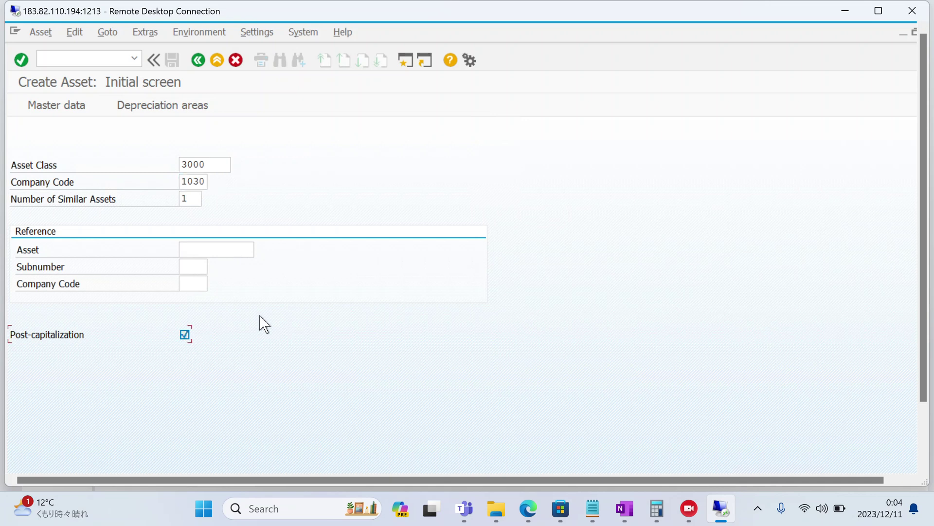
key(Return)
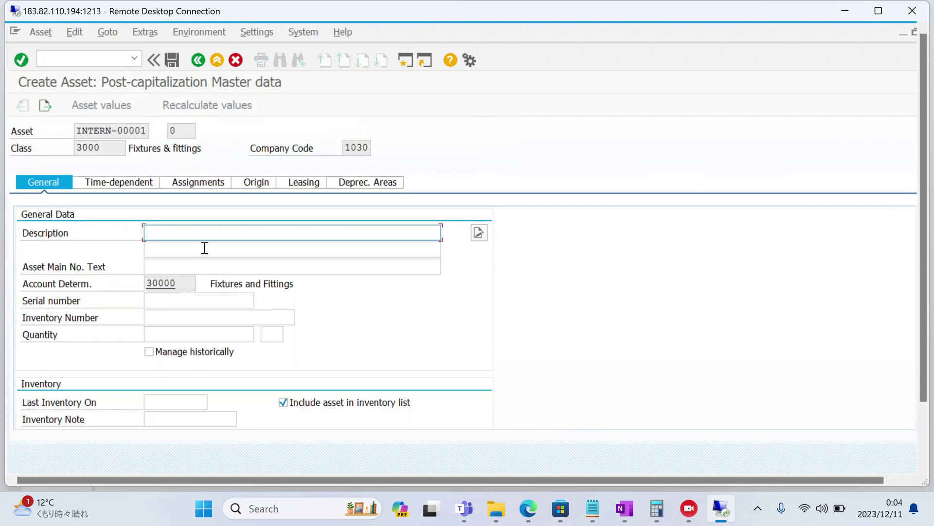
Set the asset description to "office furniture - Hitachi", enable Manage historically and confirm the general data
key(BackSpace)
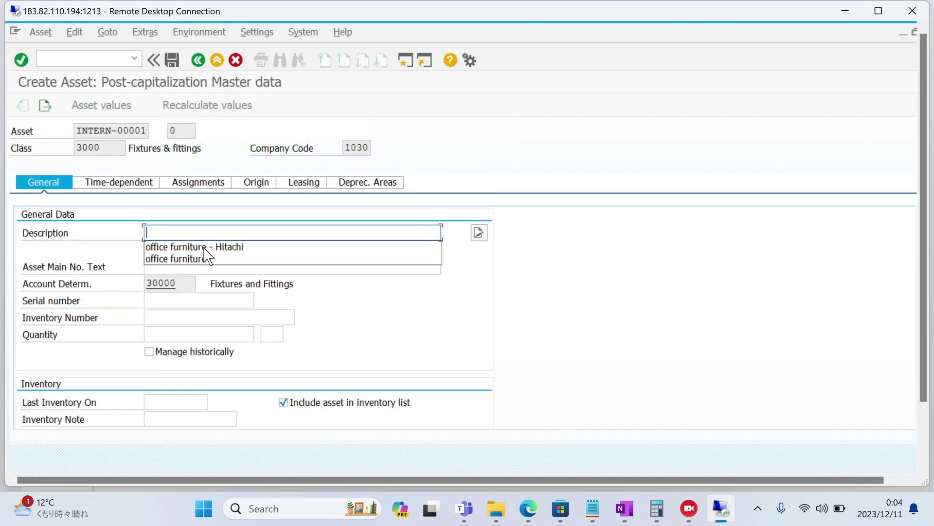
click(204, 247)
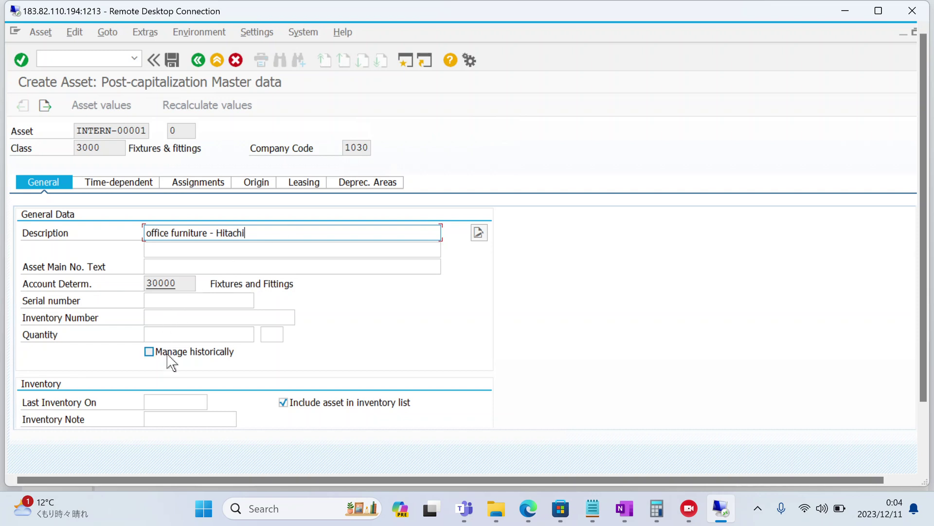
click(149, 351)
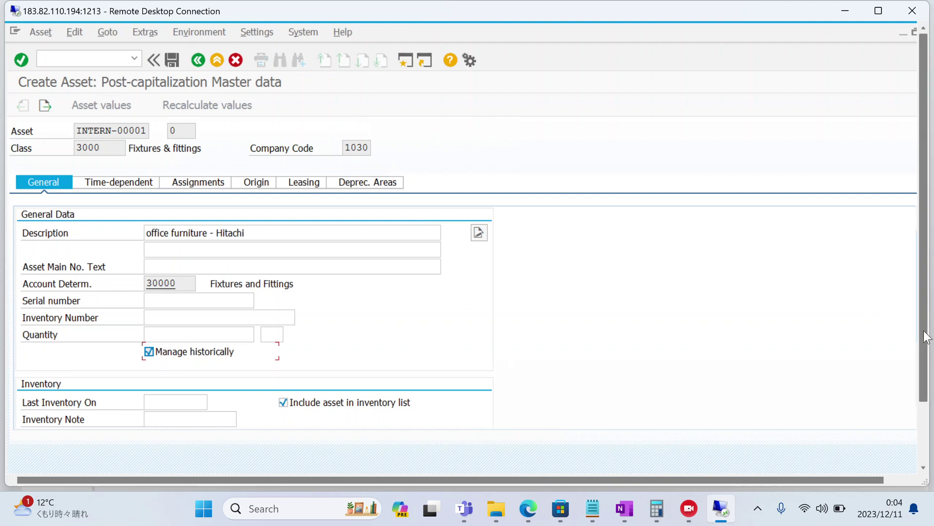
drag(926, 336, 920, 410)
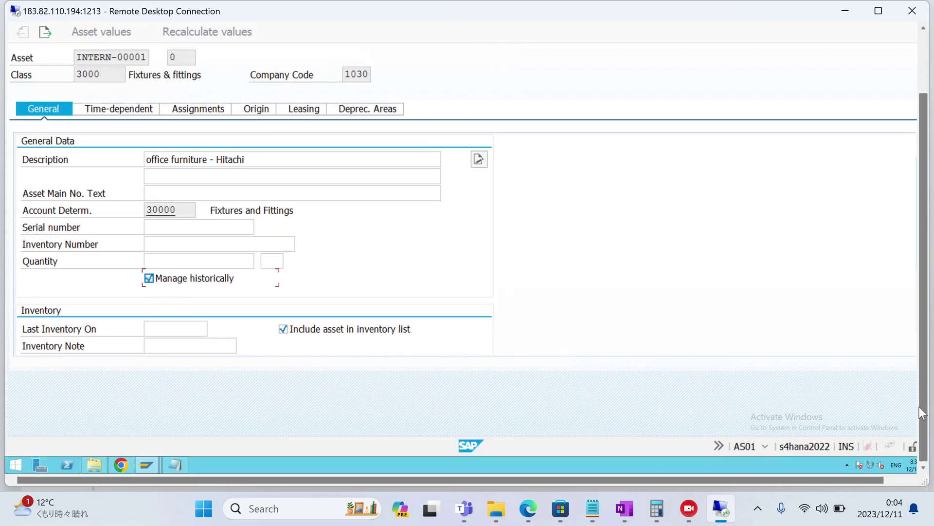
key(Return)
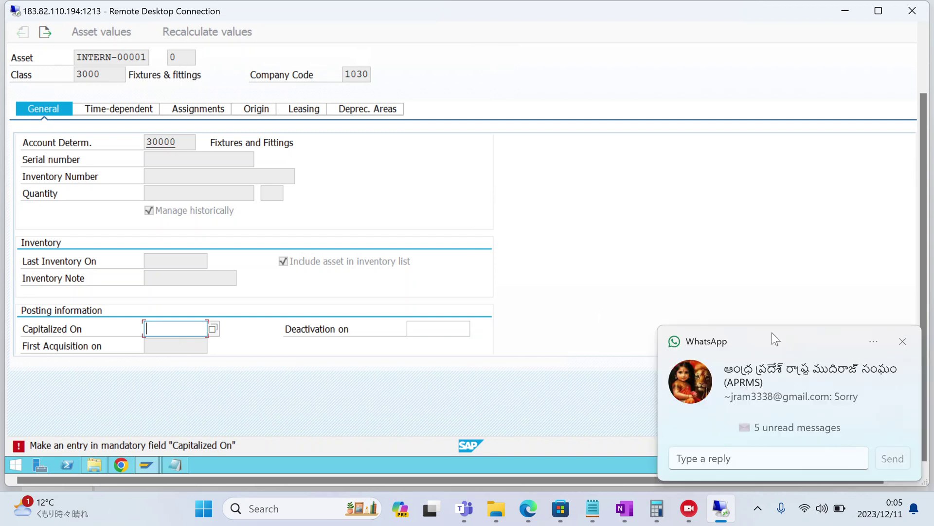
Dismiss the chat notification and set the asset's Capitalized On date to 31.03.2022
click(902, 342)
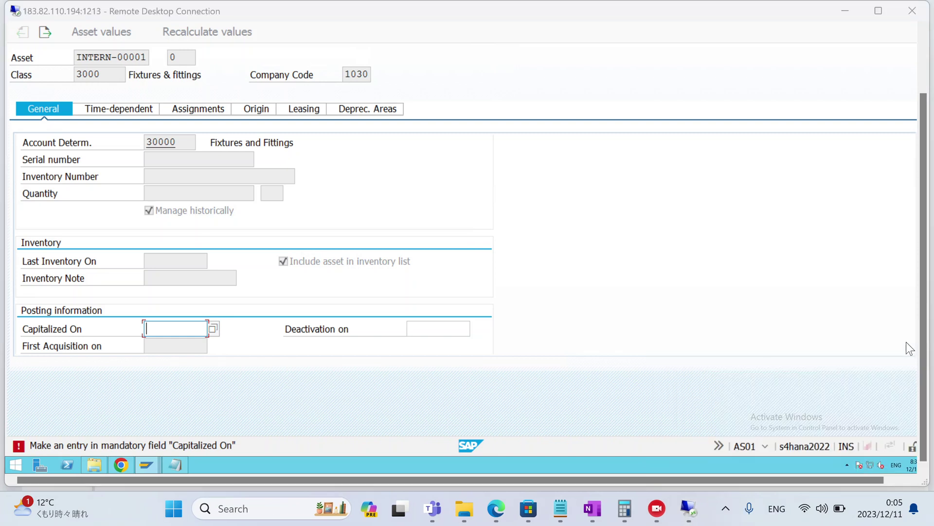
key(BackSpace)
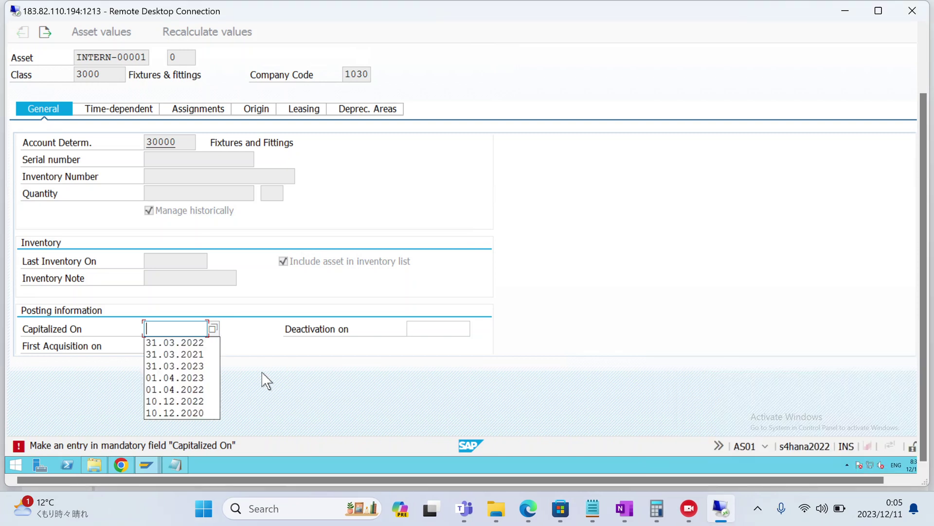
key(Down)
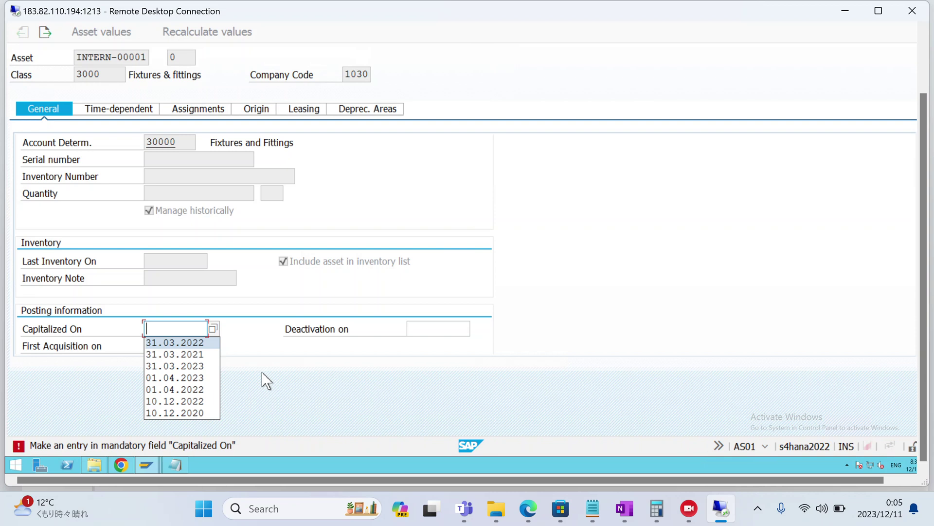
key(Return)
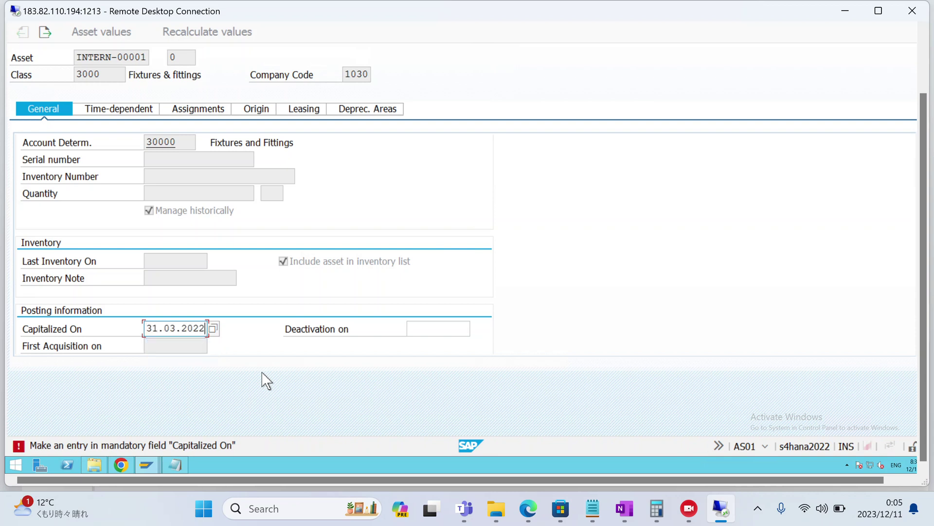
key(Return)
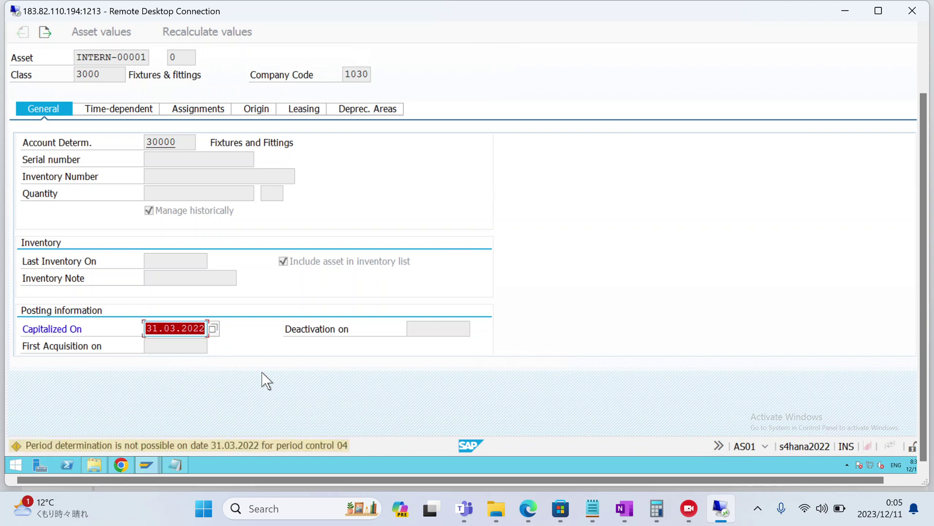
Confirm the capitalization date entry and assign cost center 1000 in the asset's time-dependent data
key(Return)
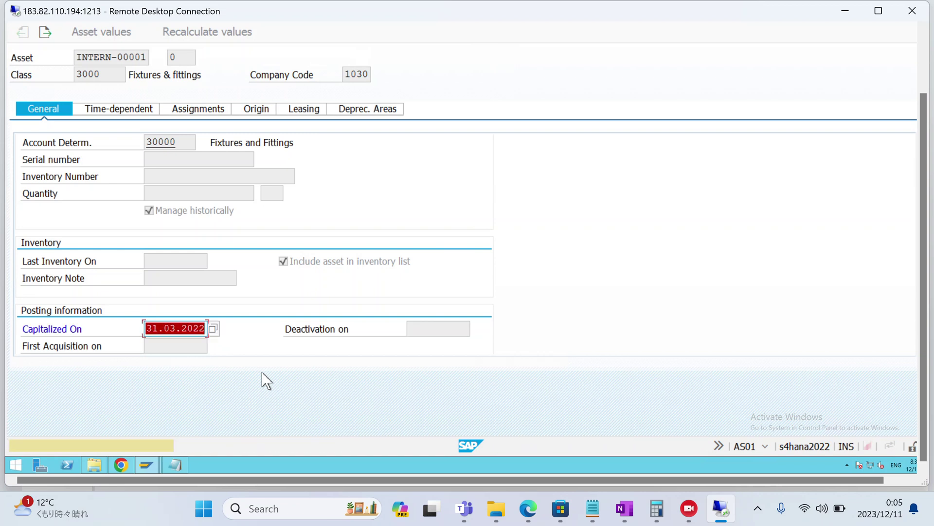
key(Return)
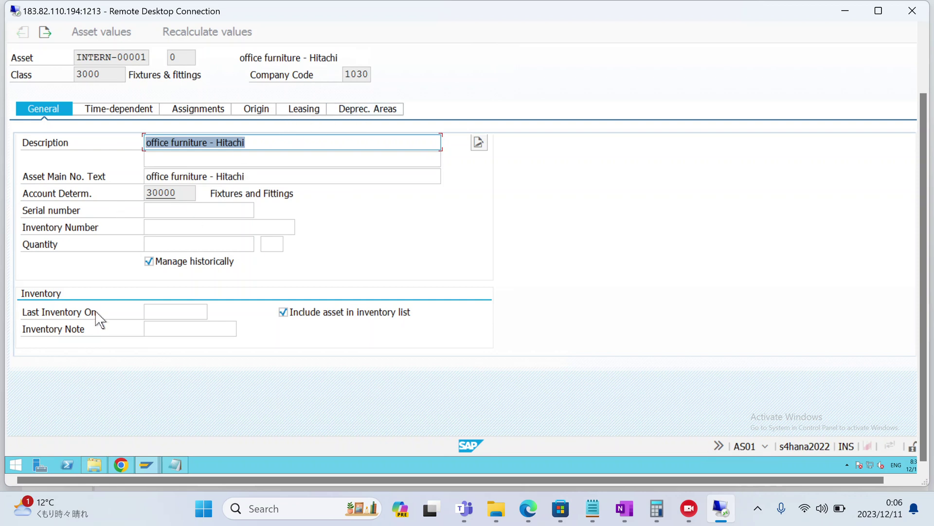
click(138, 110)
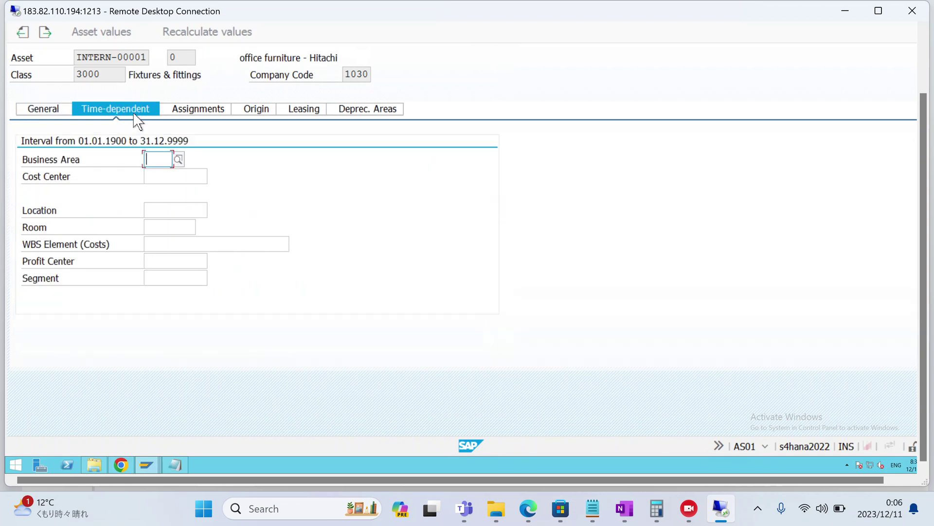
click(159, 175)
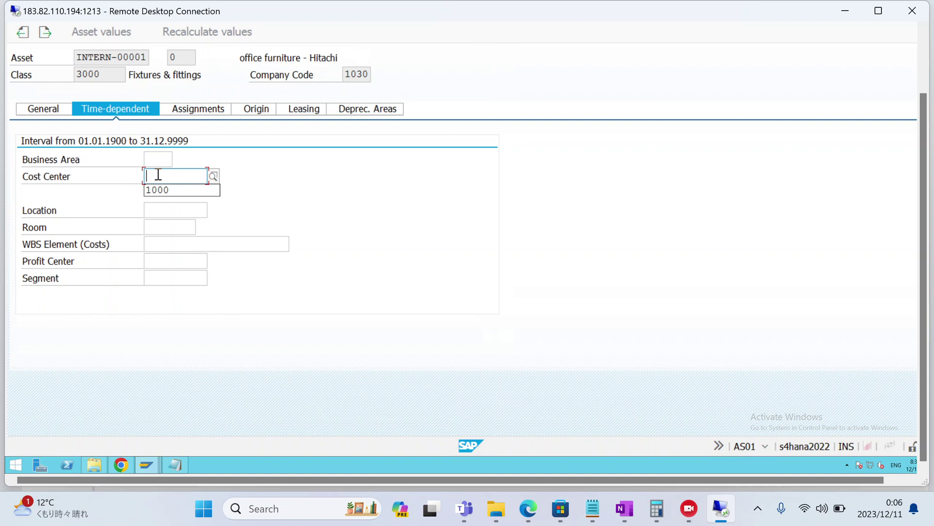
key(Down)
key(Return)
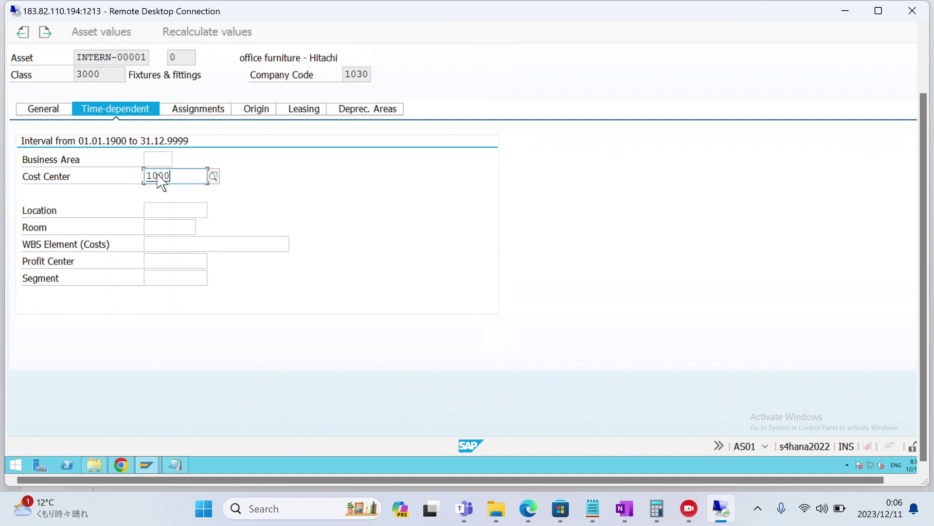
key(Return)
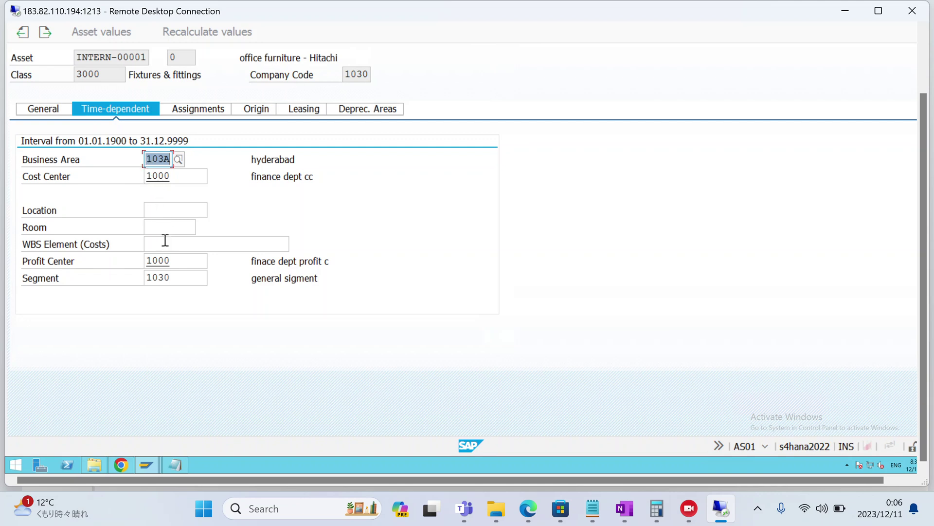
click(182, 281)
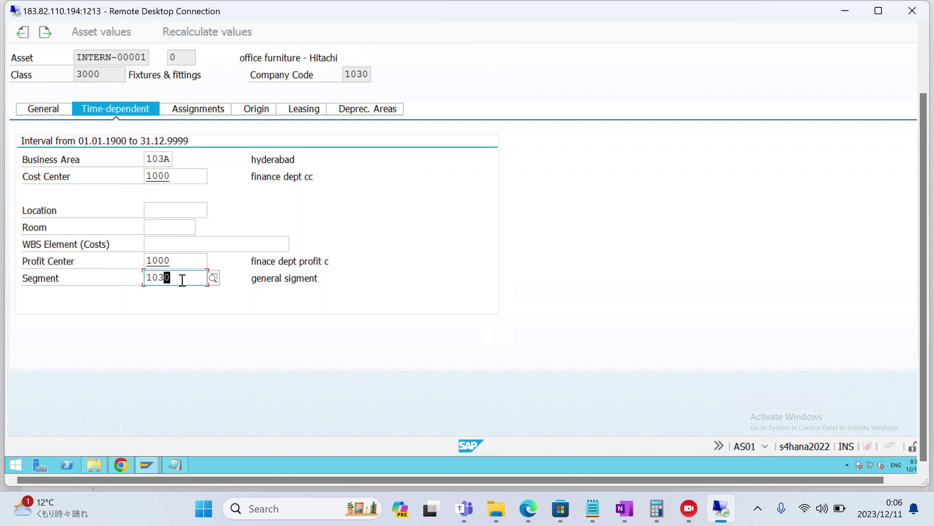
key(Up)
Set the depreciation key of the Book deprec. area to 103A and confirm it
click(381, 109)
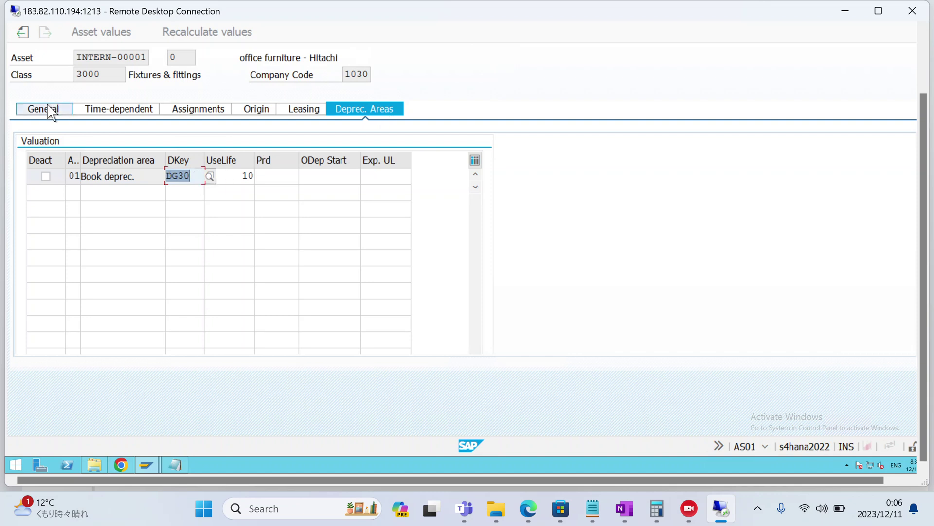
click(194, 179)
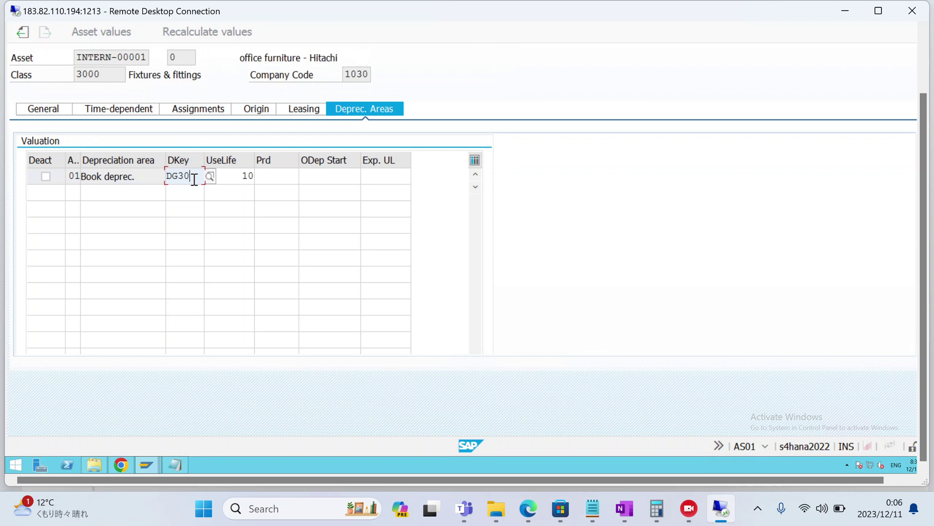
key(BackSpace)
key(BackSpace)
key(BackSpace)
key(BackSpace)
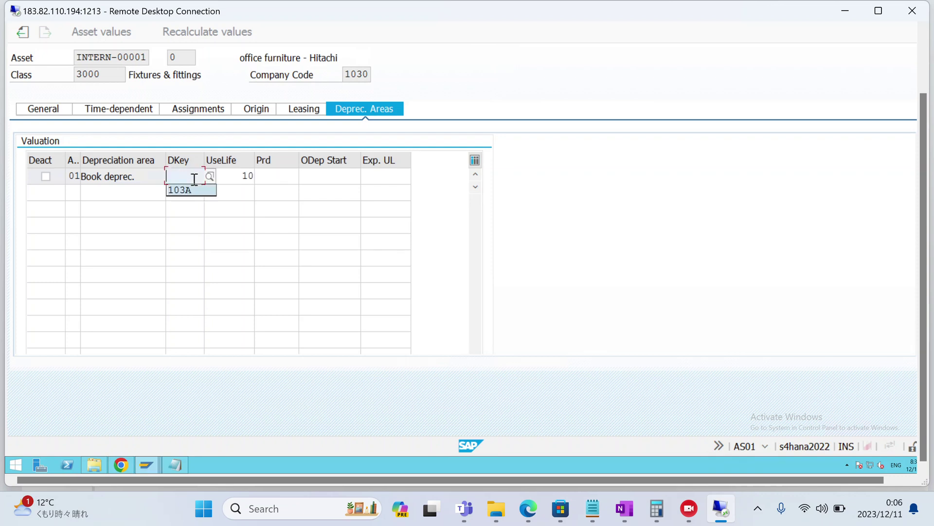
key(Return)
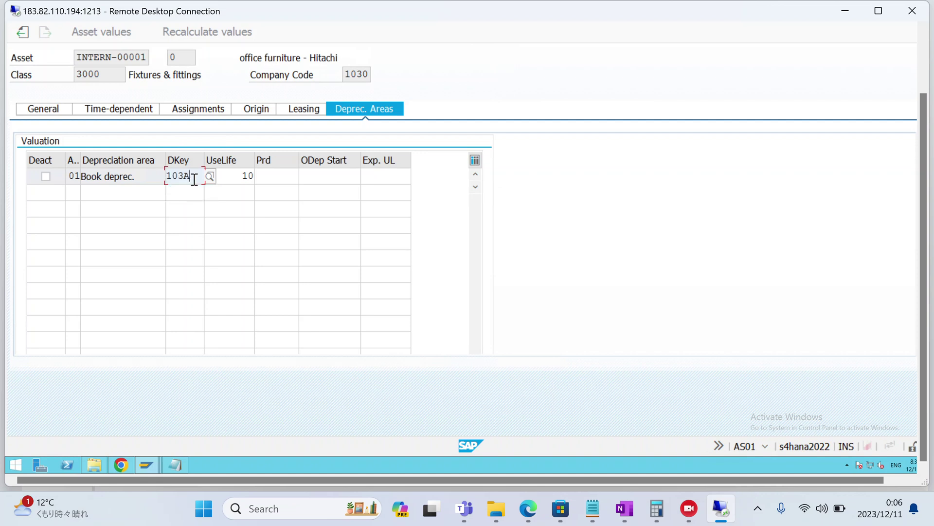
key(Return)
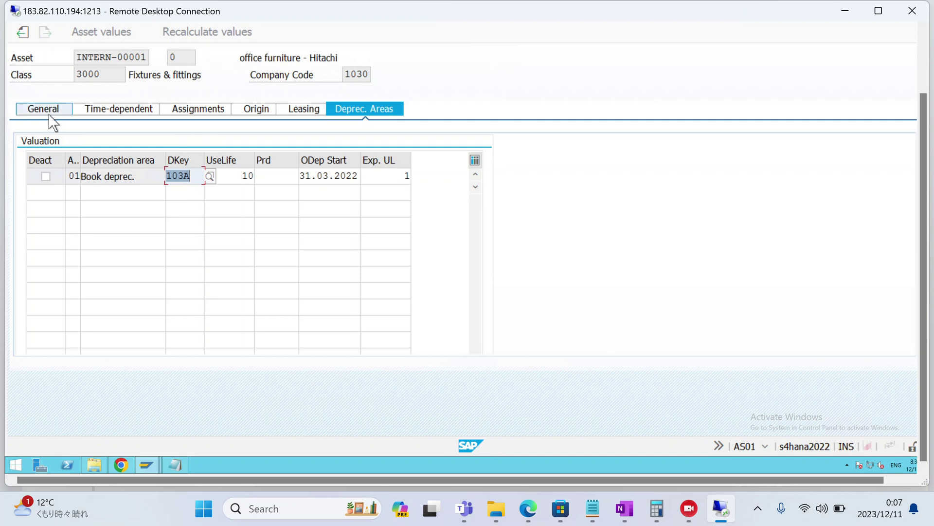
Save the new post-capitalization asset master record
click(405, 178)
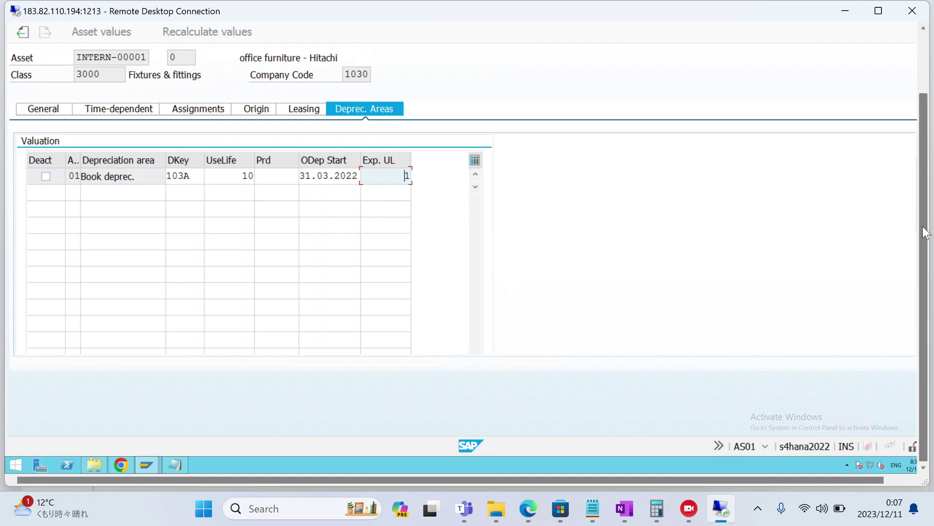
drag(923, 228, 924, 168)
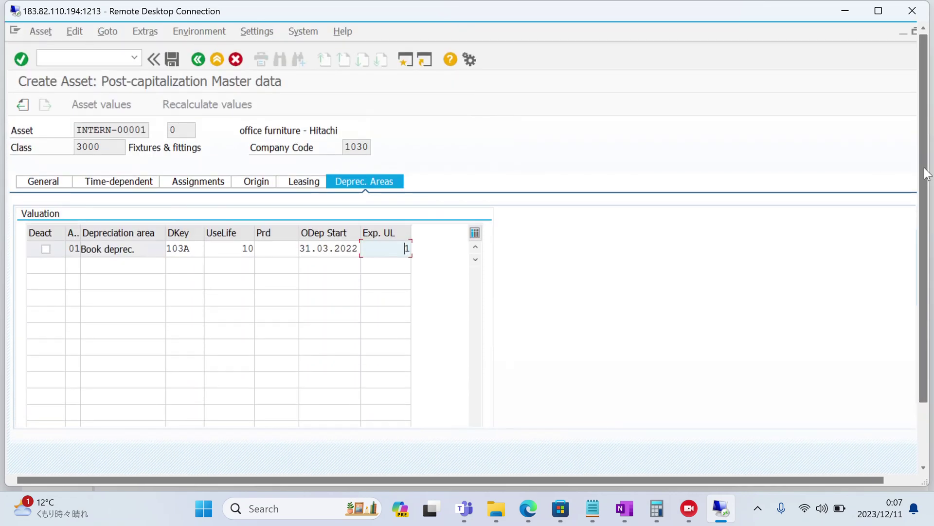
click(172, 62)
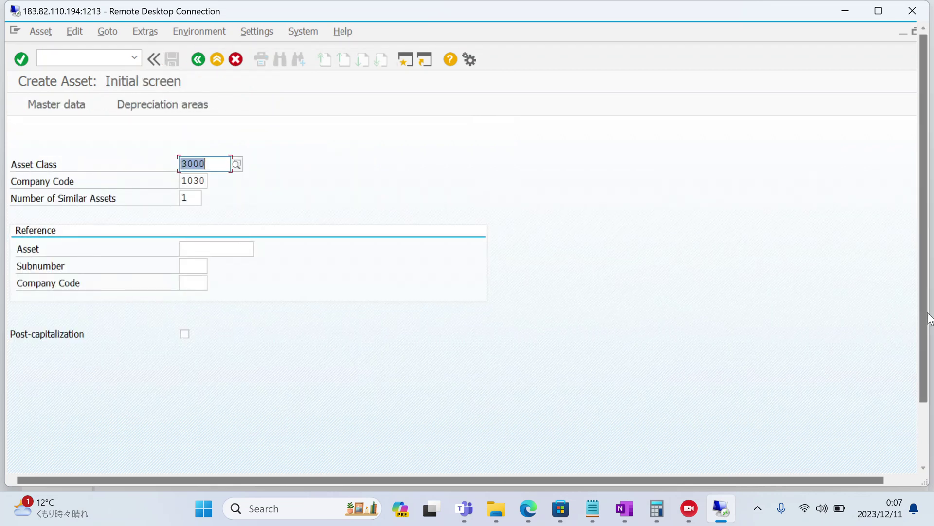
drag(928, 319, 920, 414)
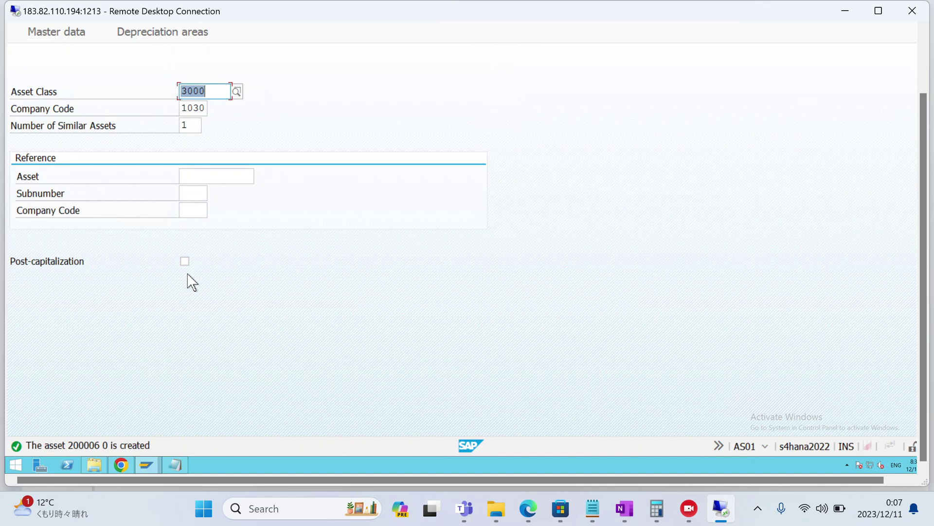
Switch to the OneNote instructions and read which transaction posts the post-capitalization entry to the created asset
click(623, 511)
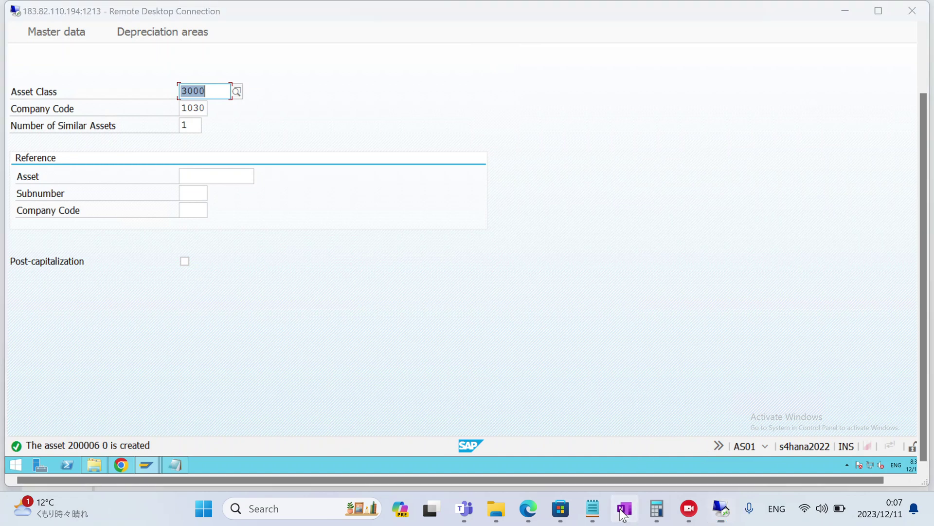
scroll(927, 317, down, 2)
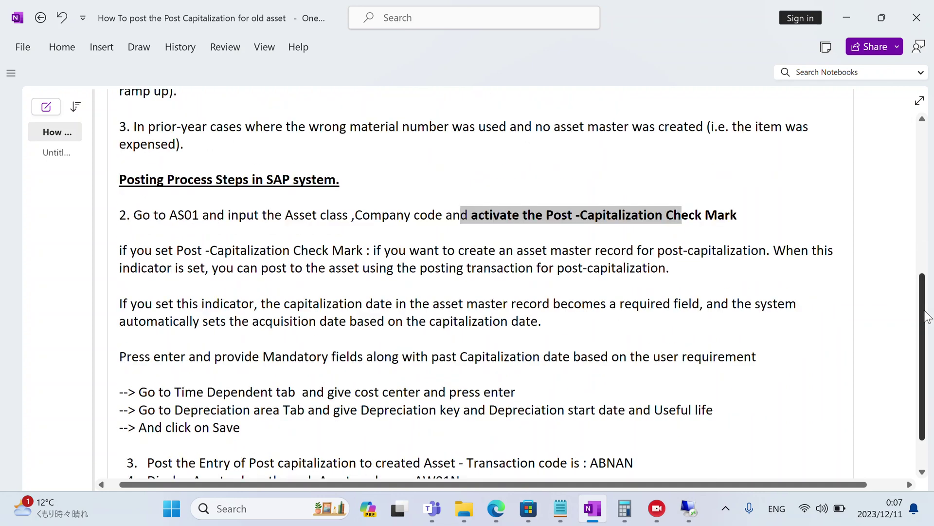
scroll(927, 316, down, 2)
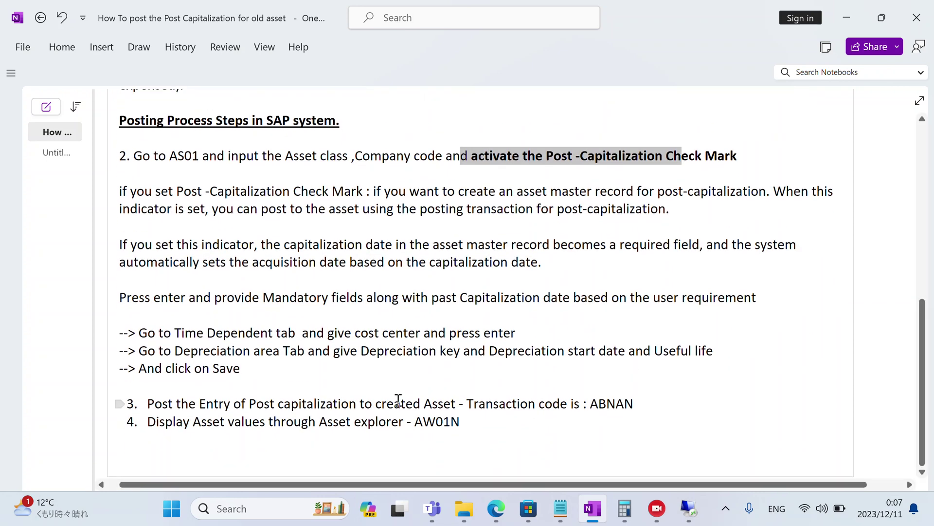
drag(398, 403, 624, 403)
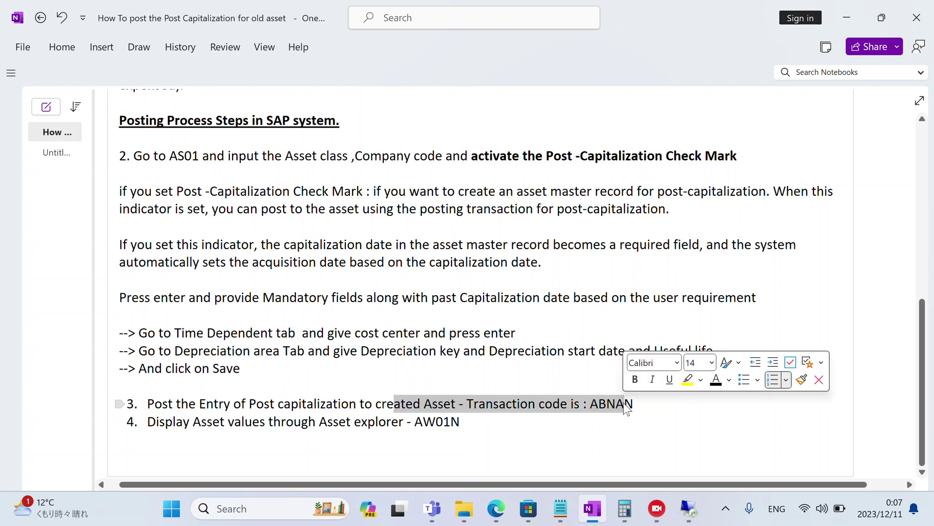
click(504, 385)
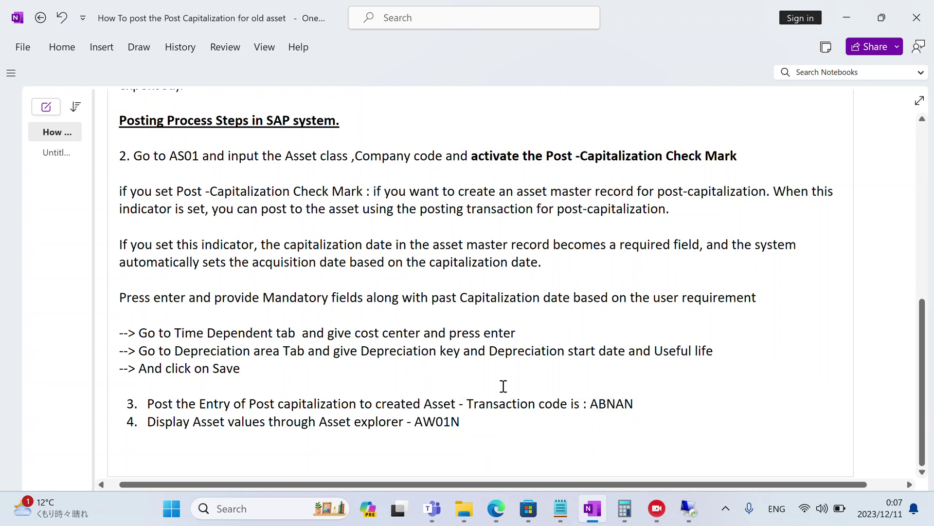
Switch back to SAP, leave asset creation and open ABNAN - Post-Capitalization from the Fixed Assets Posting folder
click(688, 509)
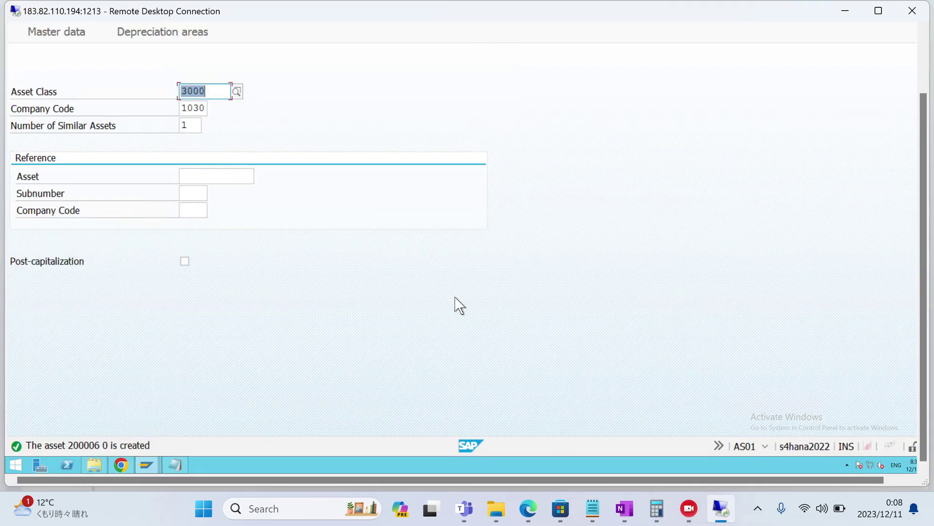
drag(924, 288, 920, 182)
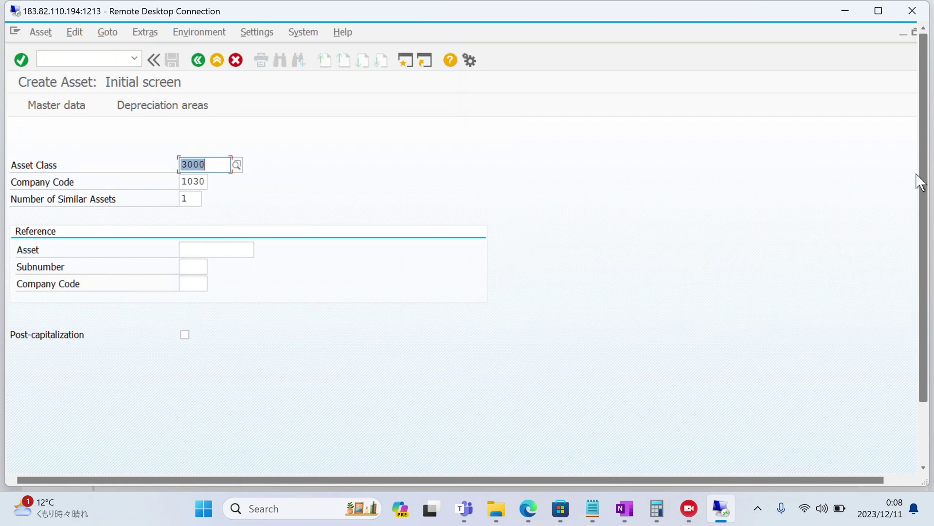
click(200, 60)
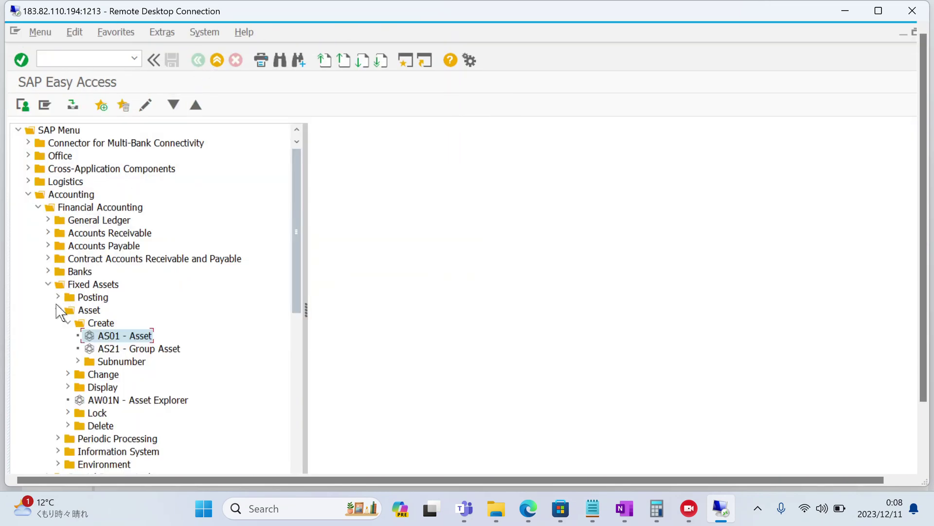
click(59, 310)
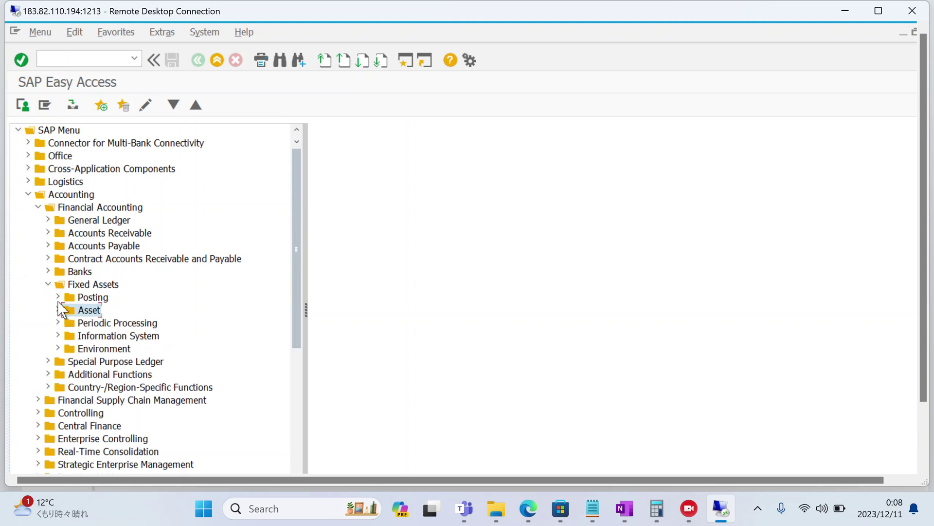
click(58, 297)
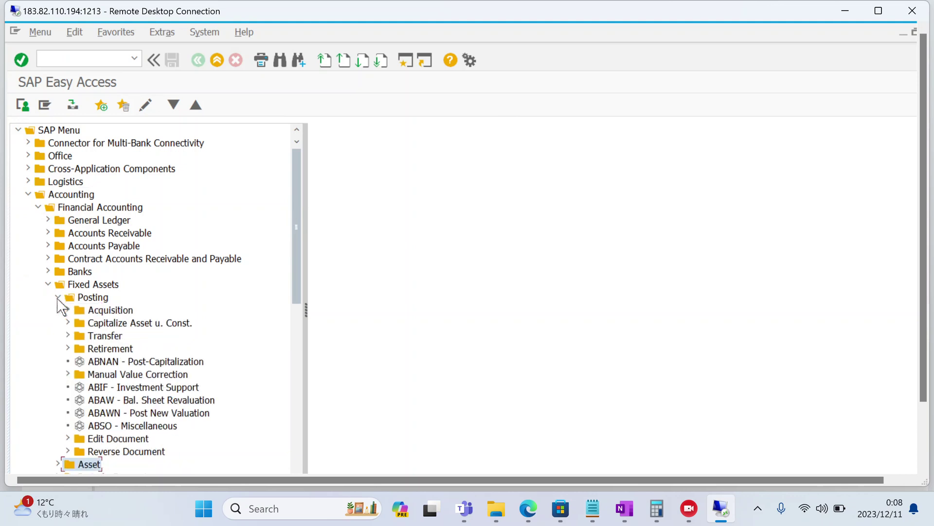
click(102, 362)
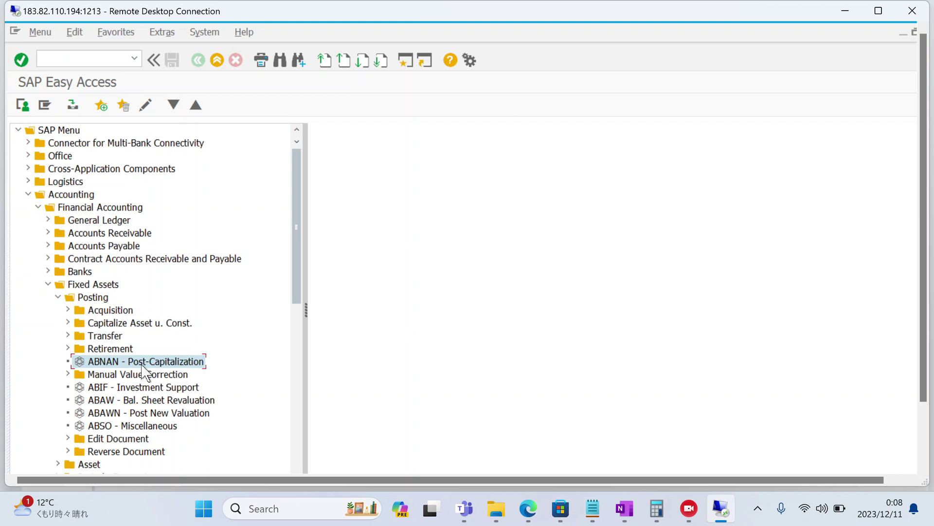
double_click(142, 366)
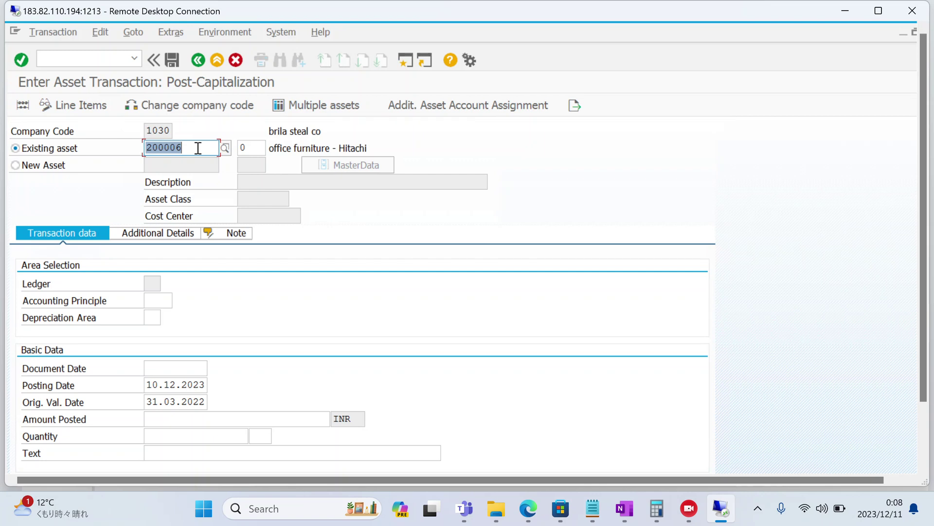
Set the document date of the post-capitalization transaction to 10.12.2023, keeping the proposed posting and original value dates
click(159, 301)
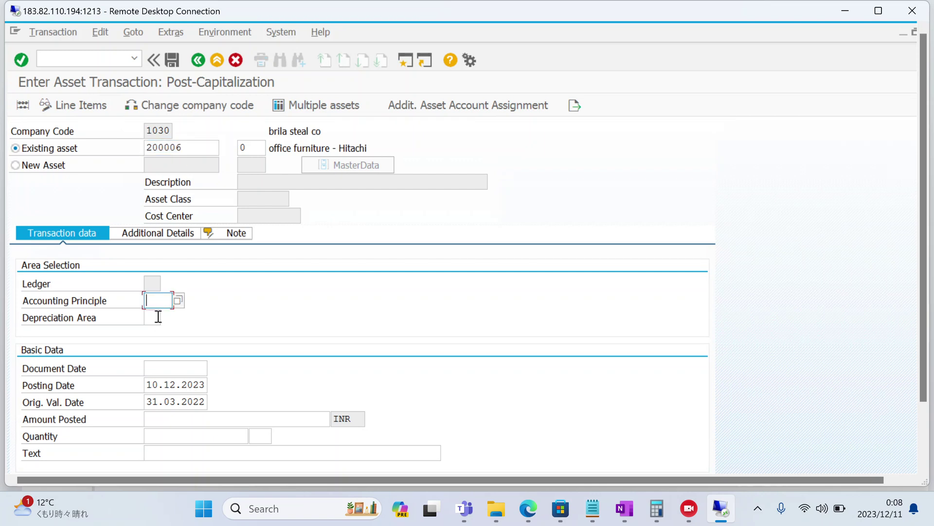
click(158, 317)
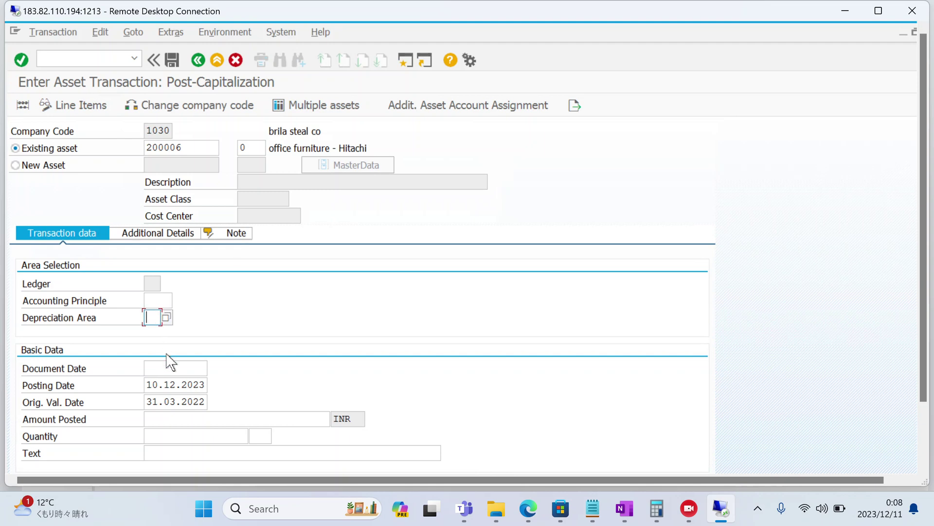
click(170, 368)
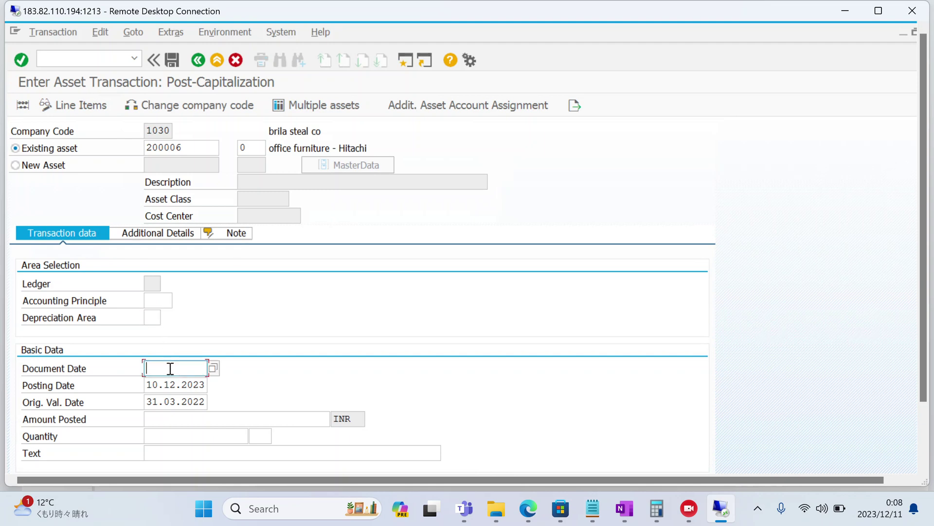
click(170, 368)
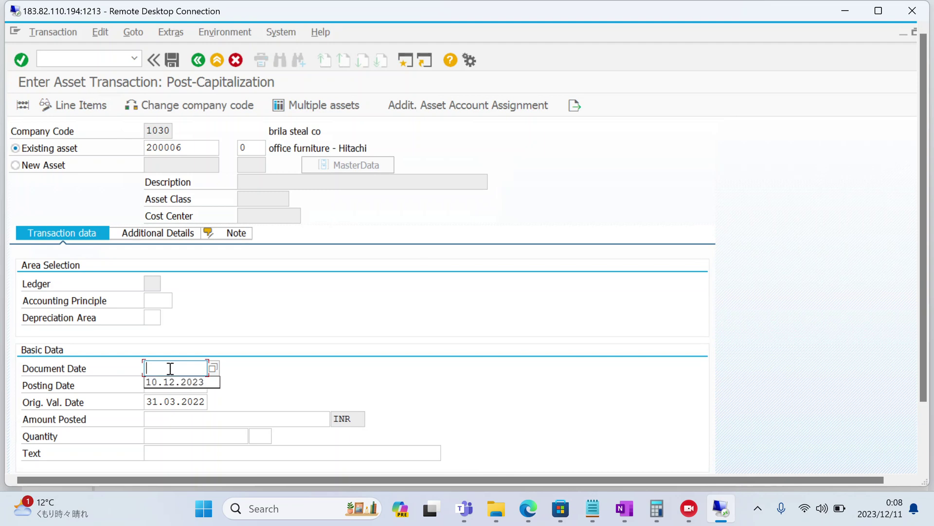
key(Down)
key(Return)
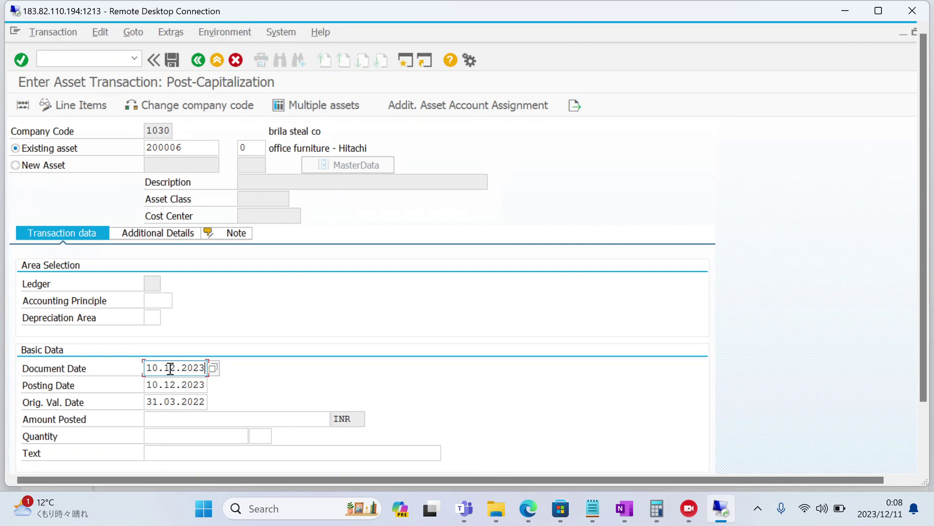
key(Tab)
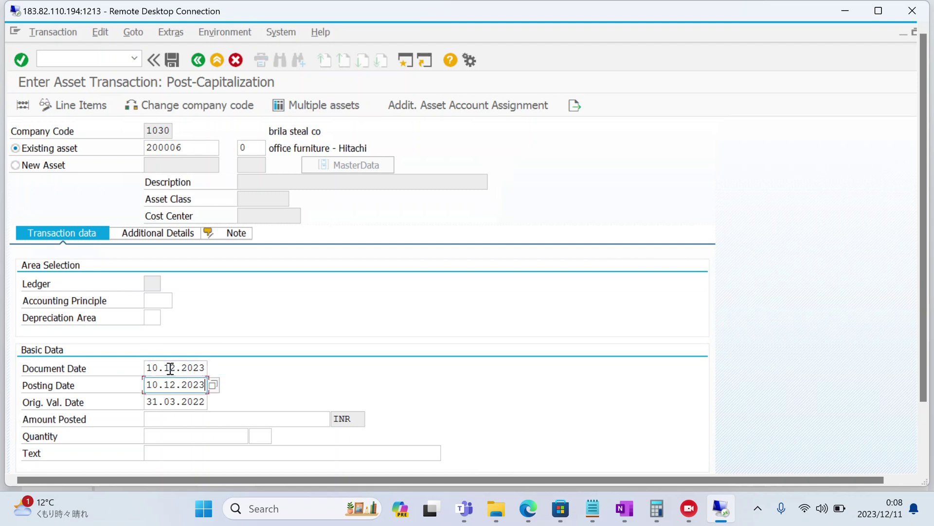
key(Tab)
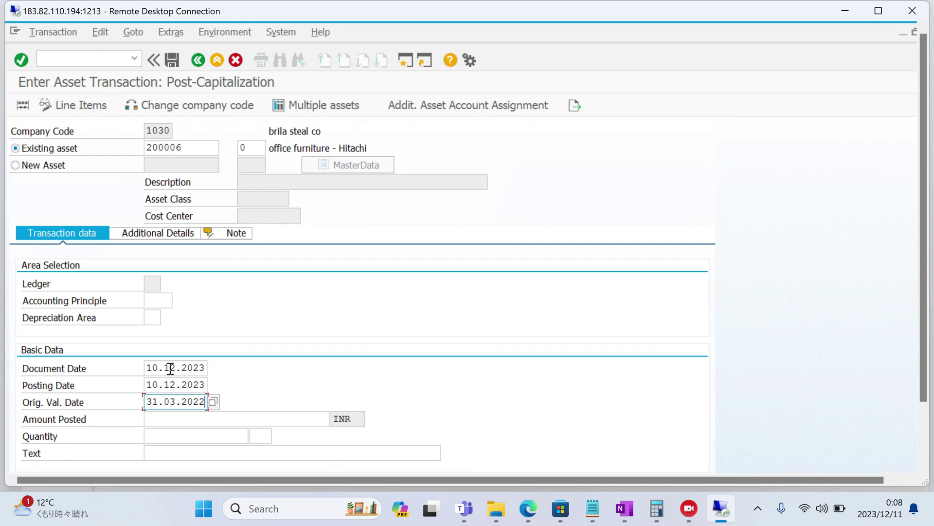
Enter 100000 INR as the amount posted and "Post Capitalization to old assets" as the text for existing asset 200006
key(Tab)
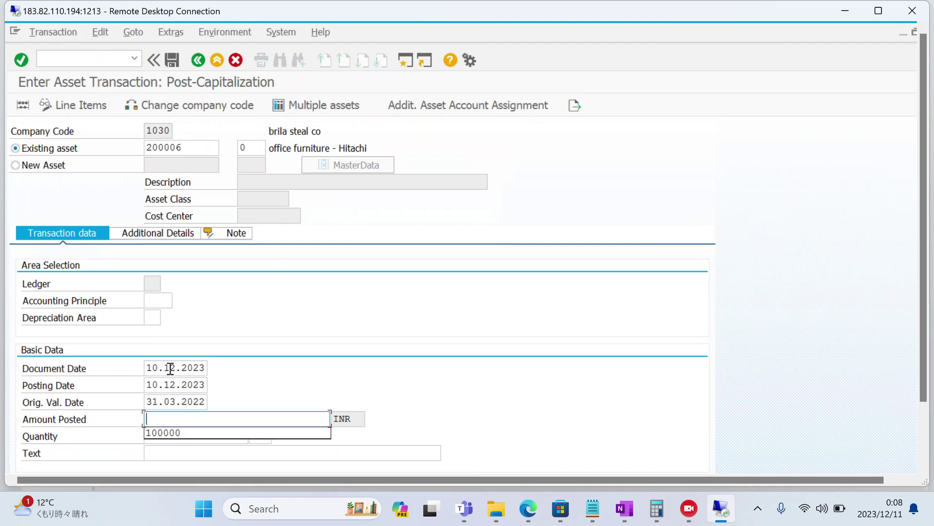
key(Down)
key(Return)
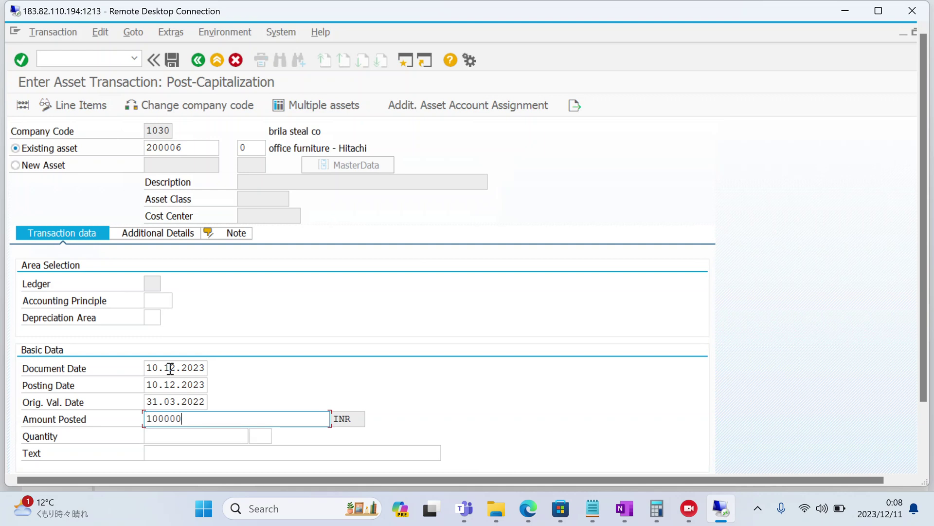
key(Tab)
key(Tab)
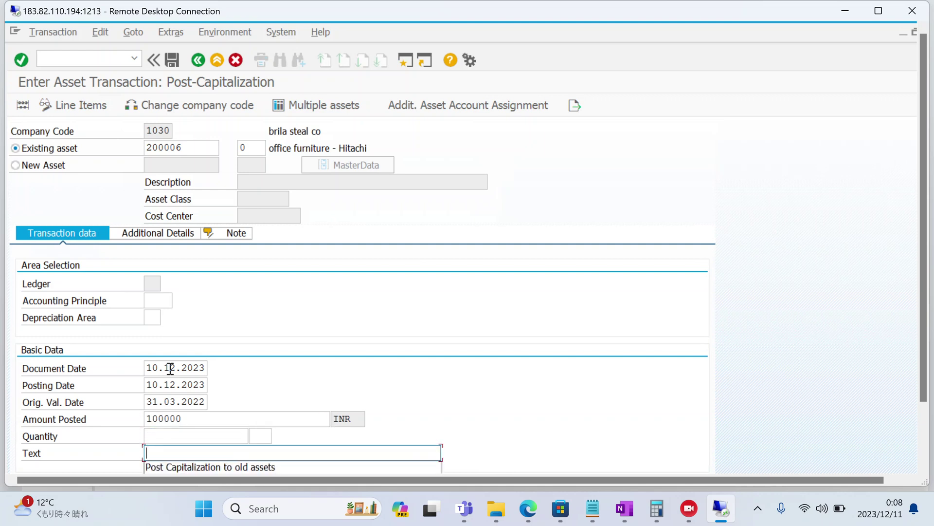
key(Down)
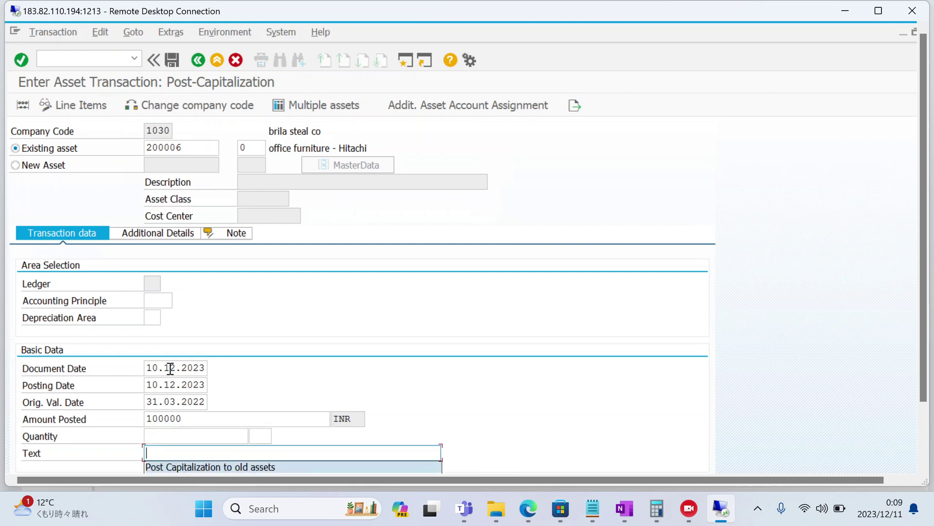
key(Return)
key(Return)
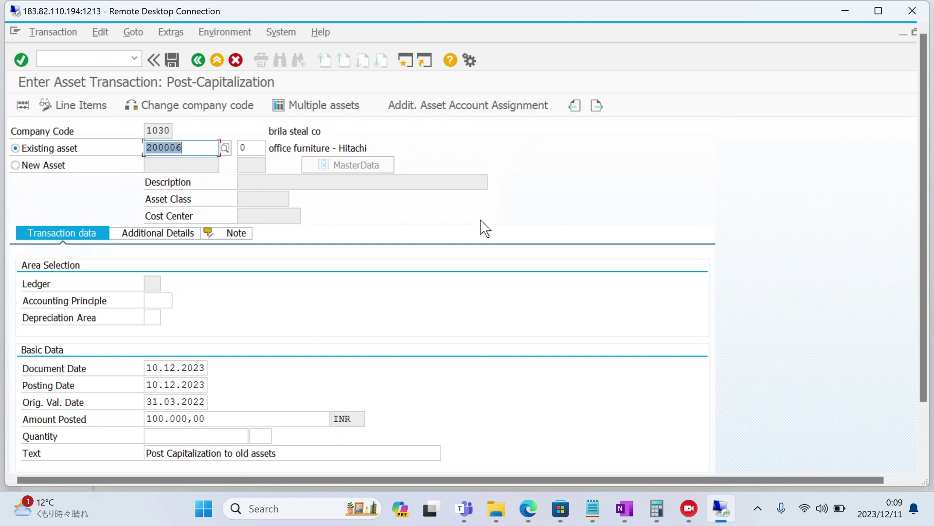
Simulate the post-capitalization and examine the amounts of its three line items, then return to the entry screen
click(28, 108)
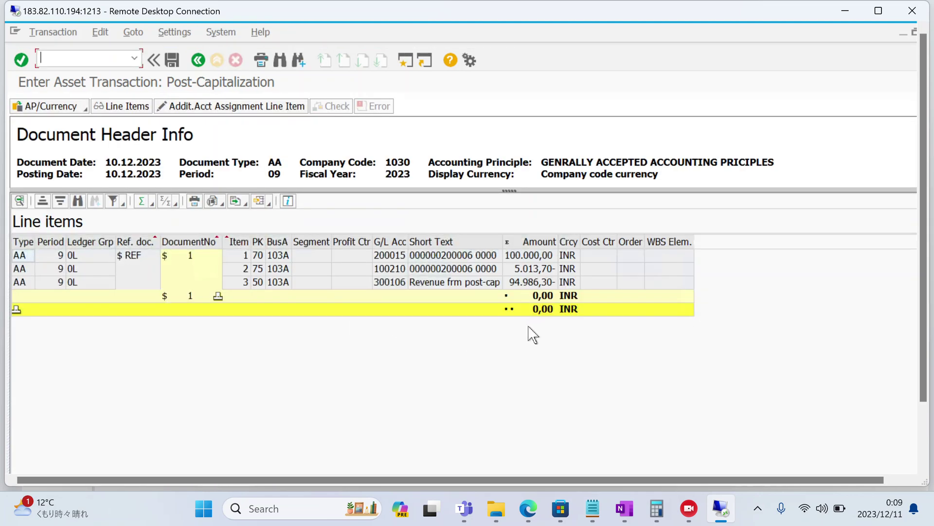
click(528, 260)
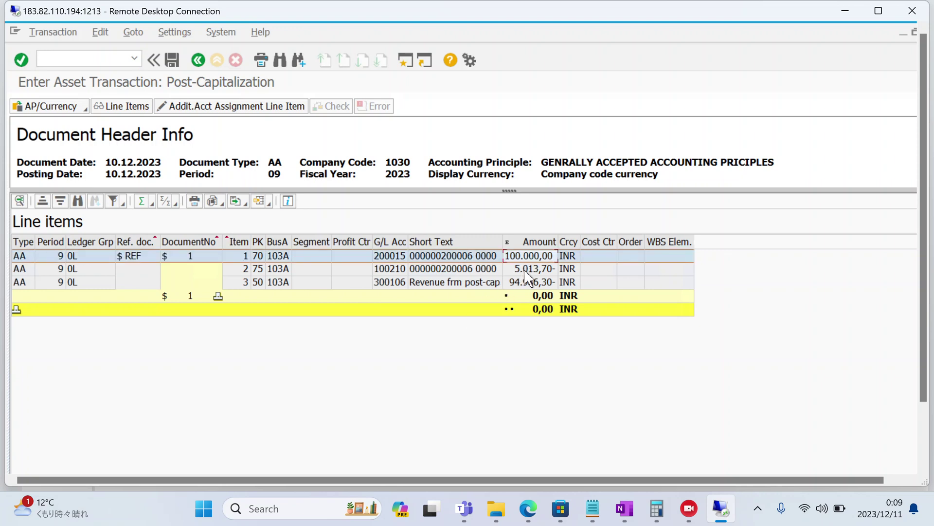
click(526, 270)
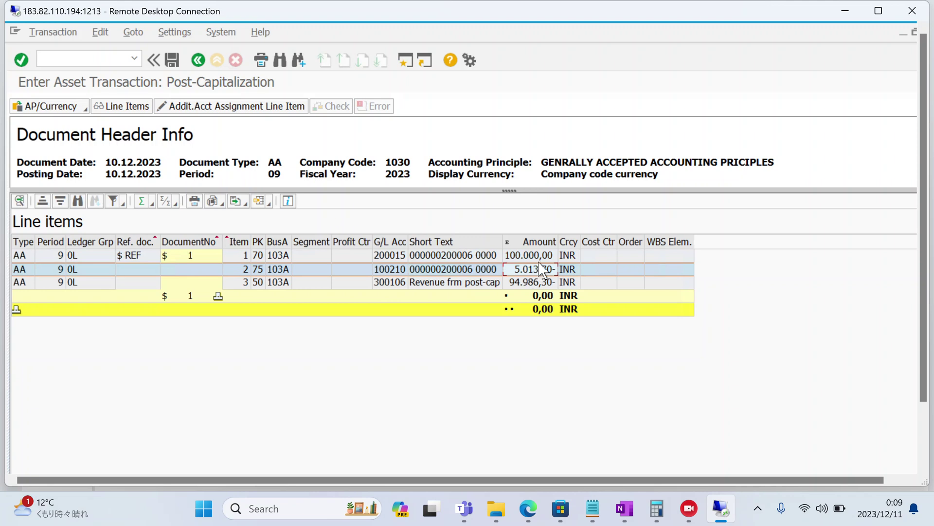
click(523, 284)
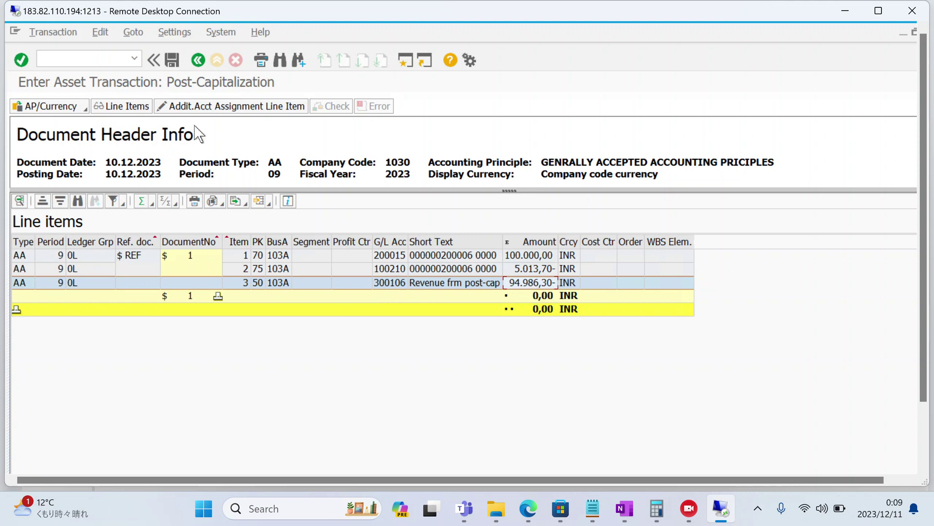
click(198, 60)
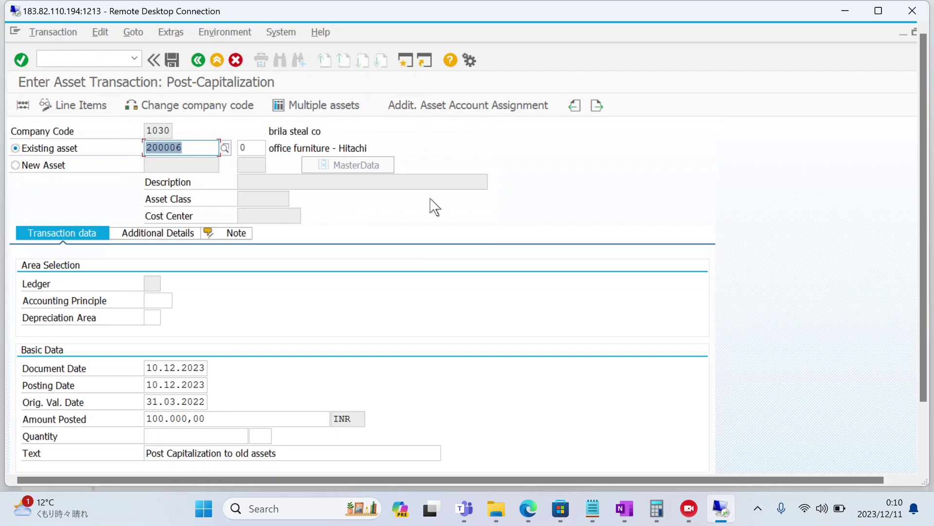
Switch the post-capitalization to multiple-asset entry and set its document date to 10.12.2023
click(334, 115)
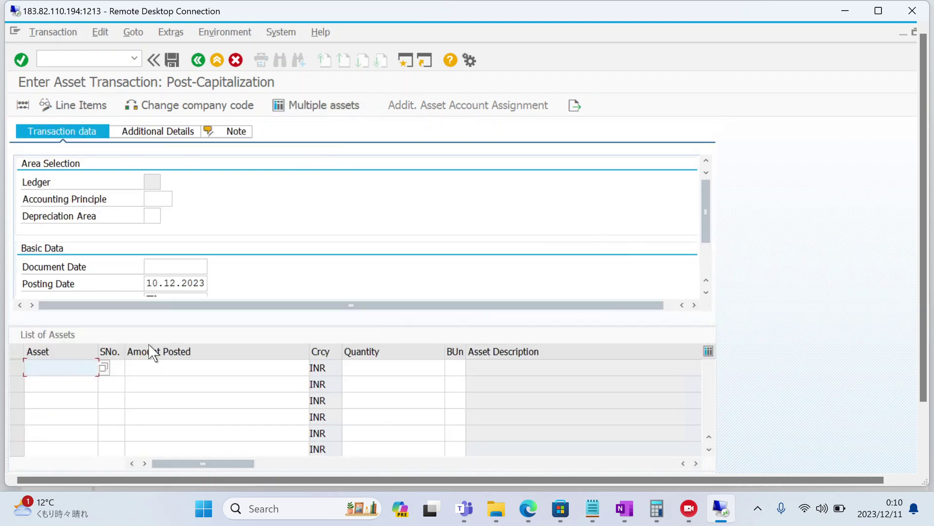
click(64, 387)
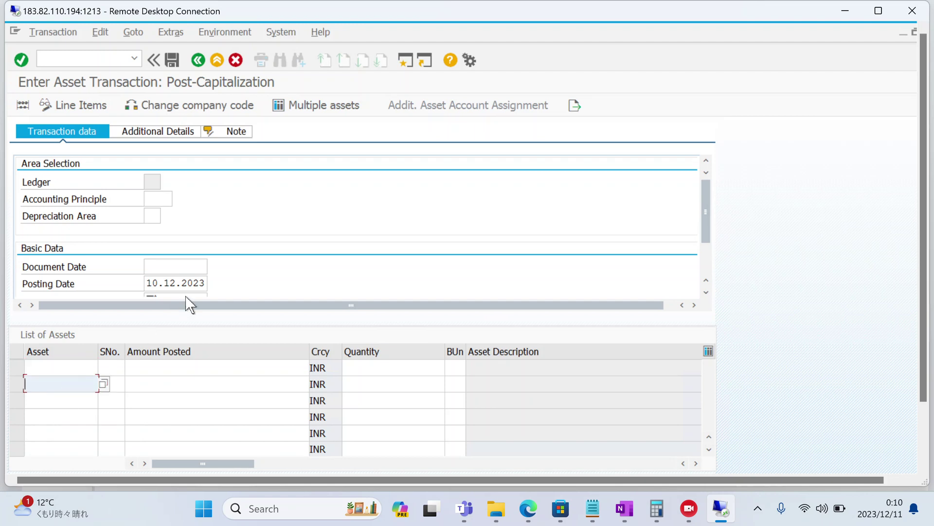
click(187, 267)
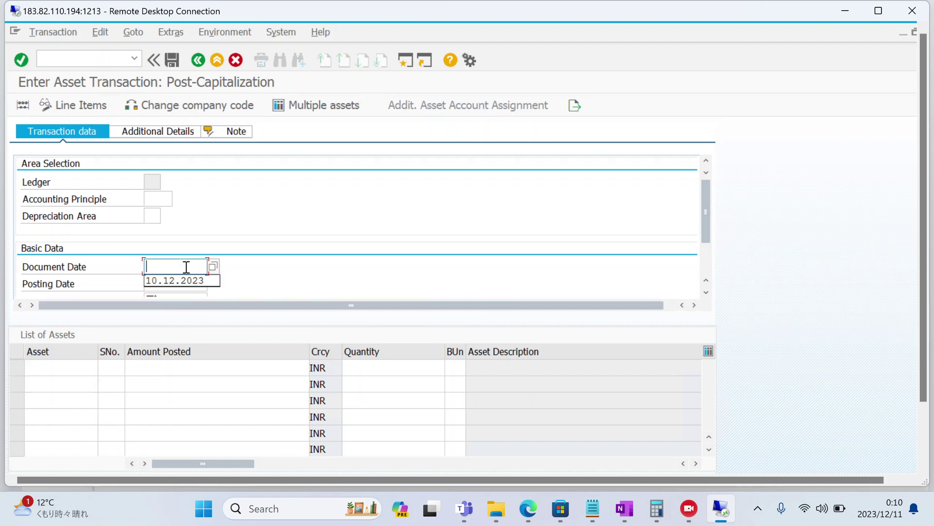
text(10.12.2023)
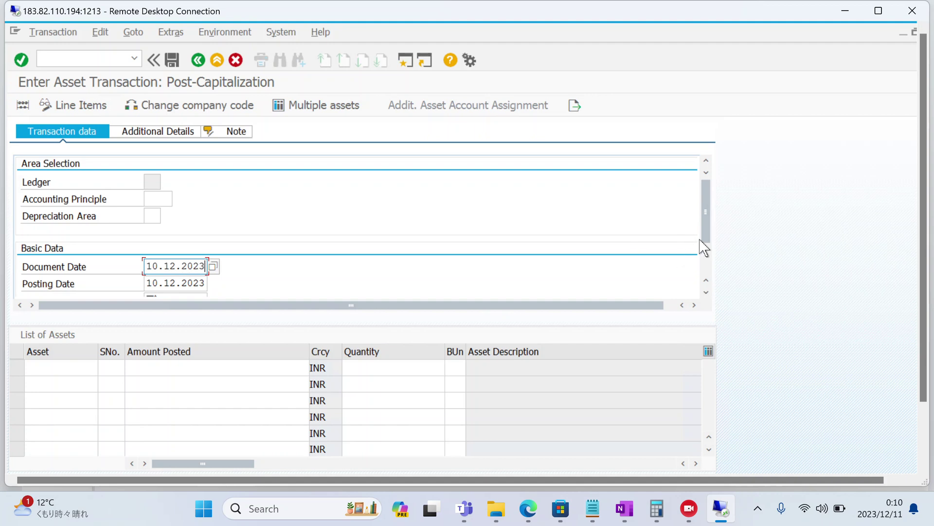
Set the original value date to 31.03.2022 and the text to "Post Capitalization to old assets" for the multiple-asset transaction
drag(708, 228, 713, 265)
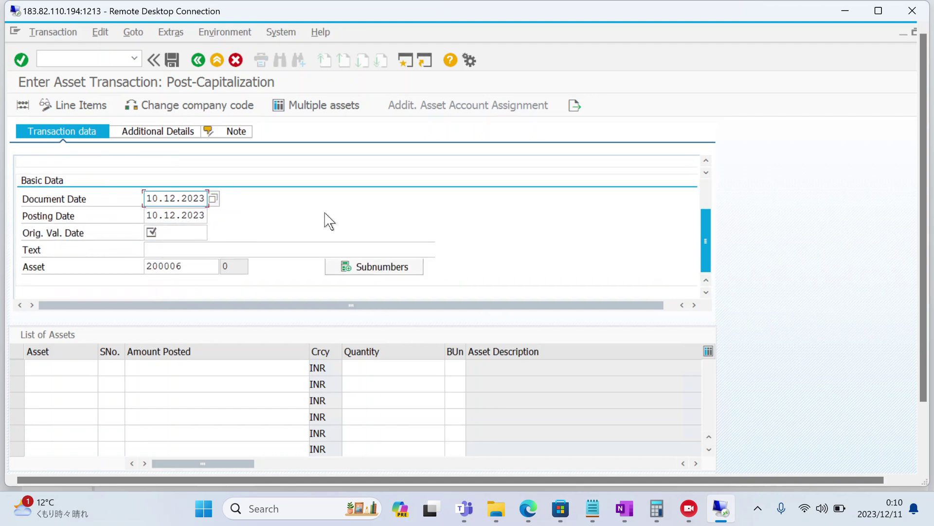
click(174, 236)
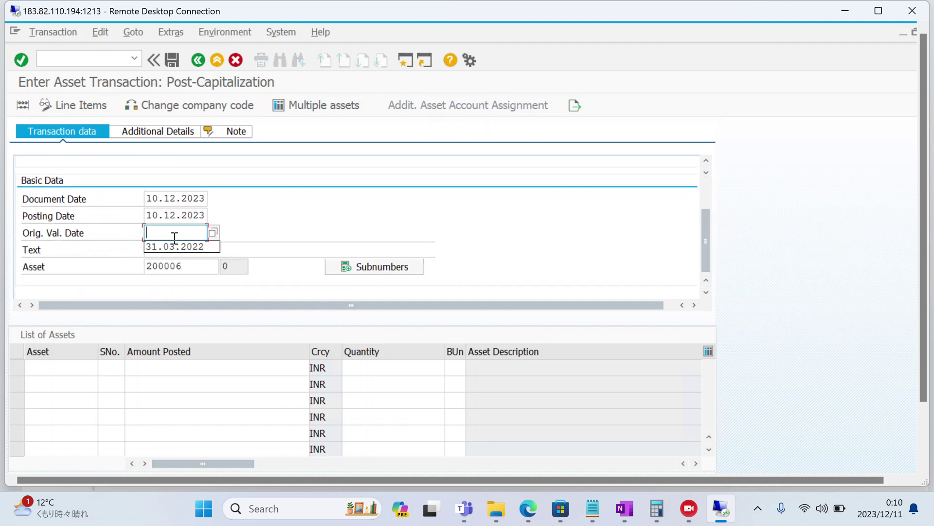
key(Down)
key(Return)
key(Tab)
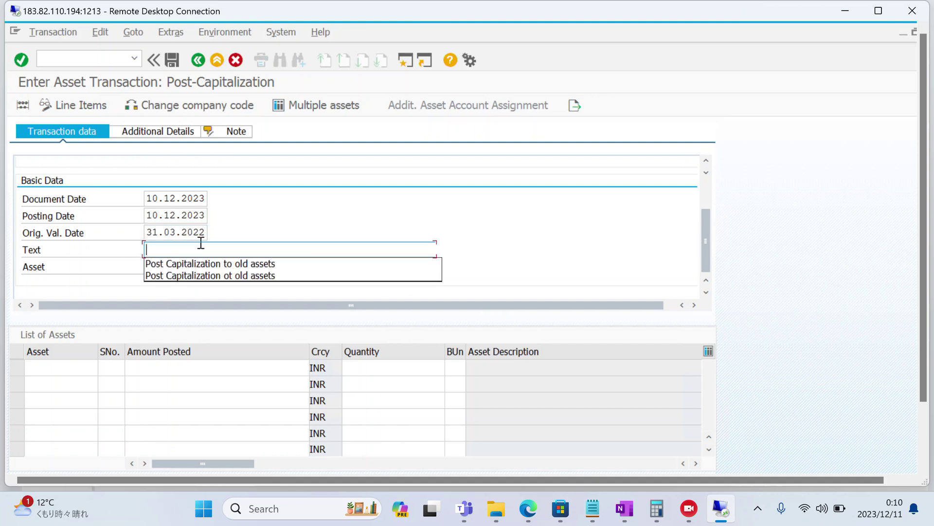
key(Down)
key(Return)
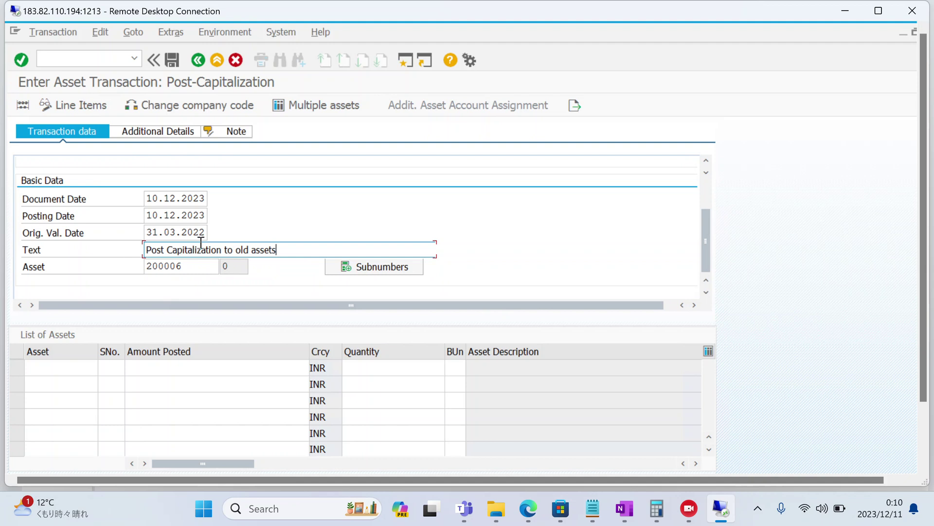
click(199, 271)
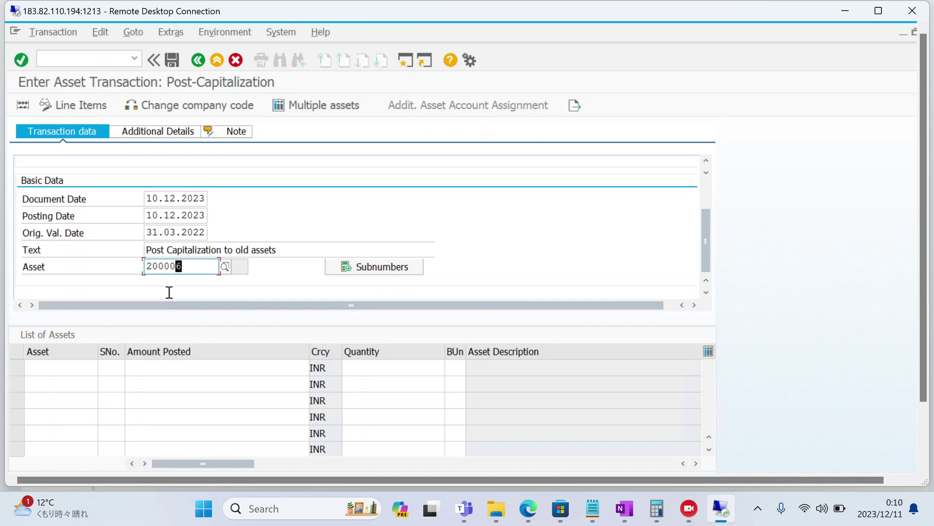
Add asset 200006 to the list of assets with a posted amount of 100000 INR
click(91, 369)
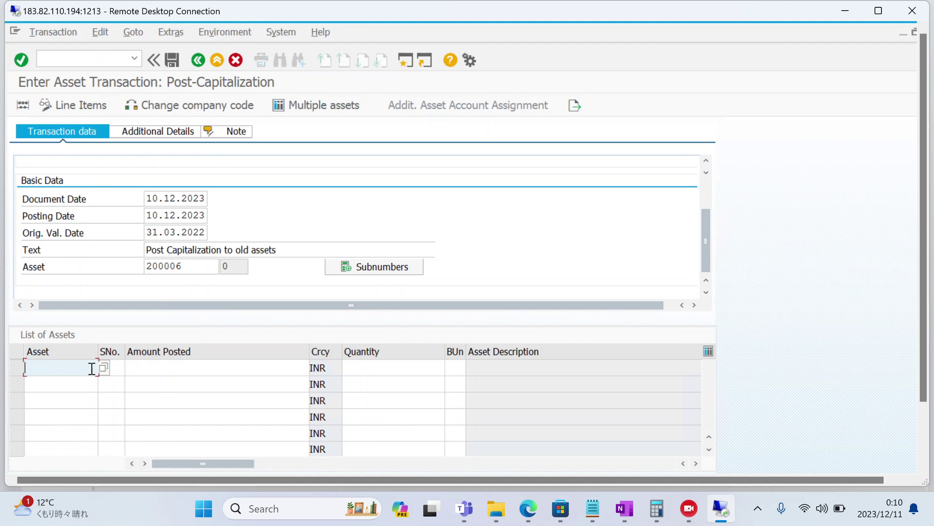
click(91, 369)
key(Down)
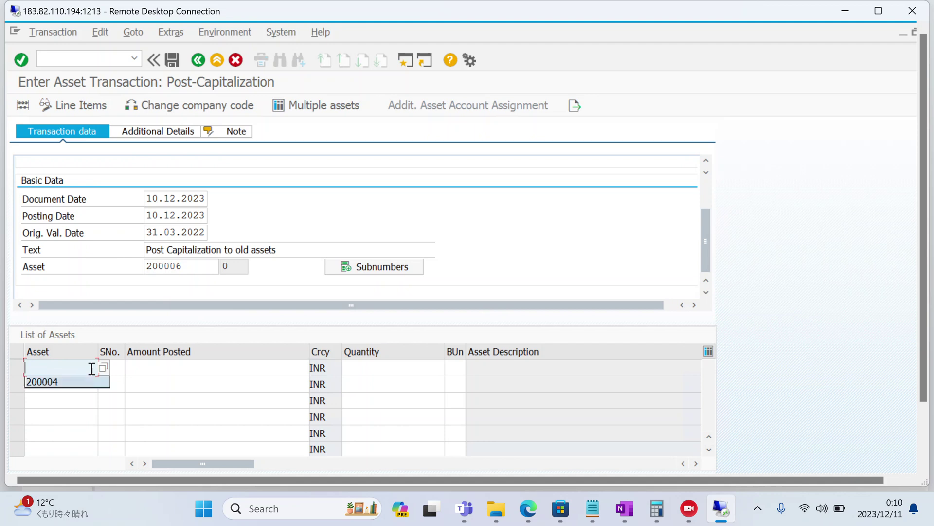
key(Return)
key(BackSpace)
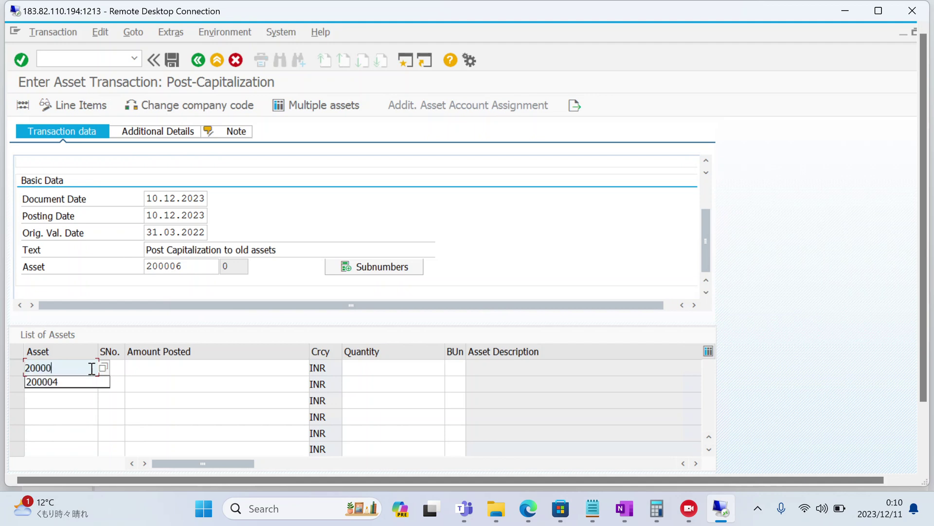
text(6)
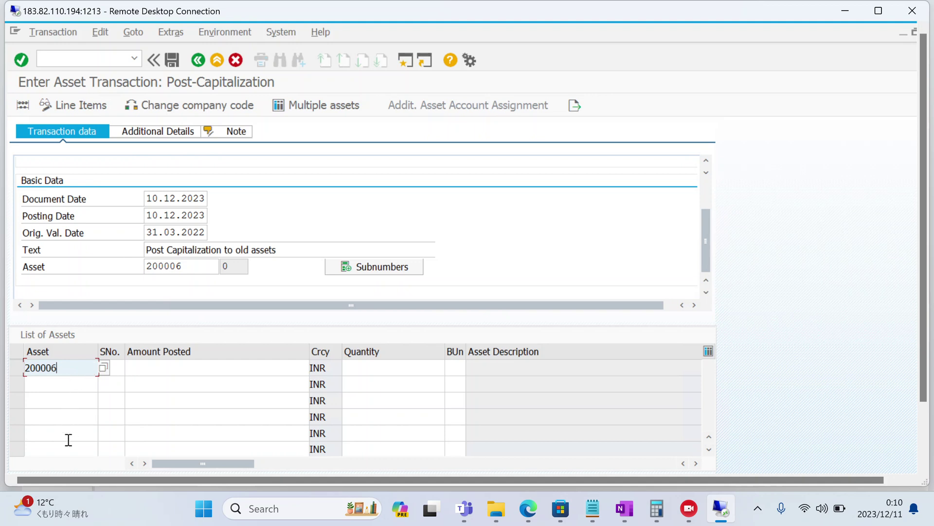
key(Tab)
key(Tab)
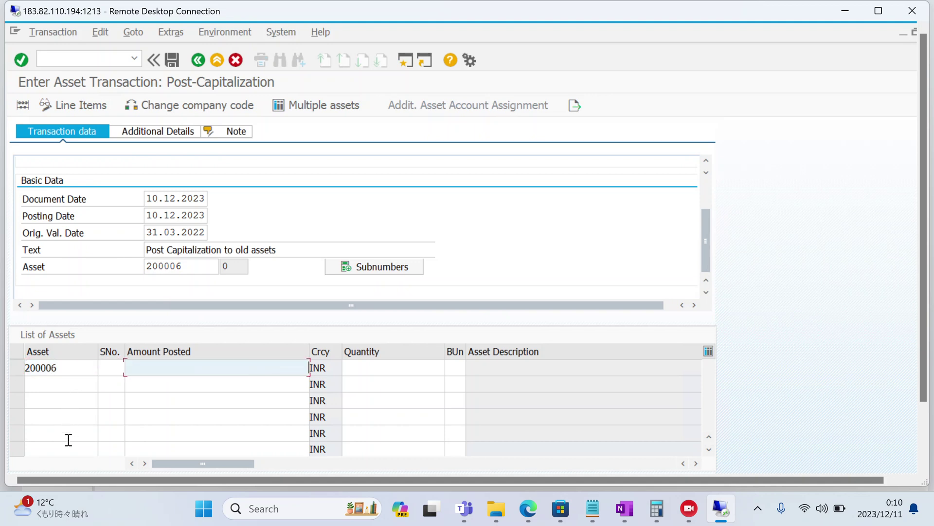
text(100000)
key(Return)
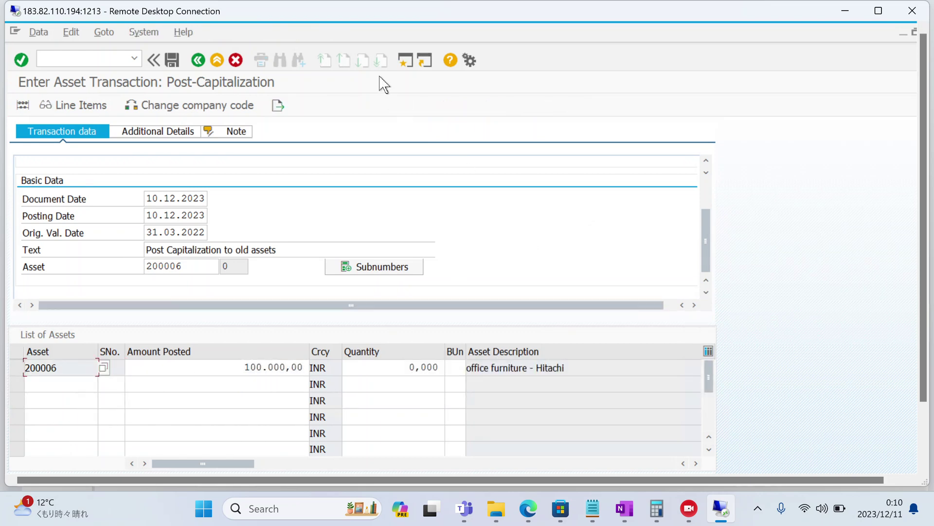
Simulate the multiple-asset post-capitalization and post the transaction
click(23, 105)
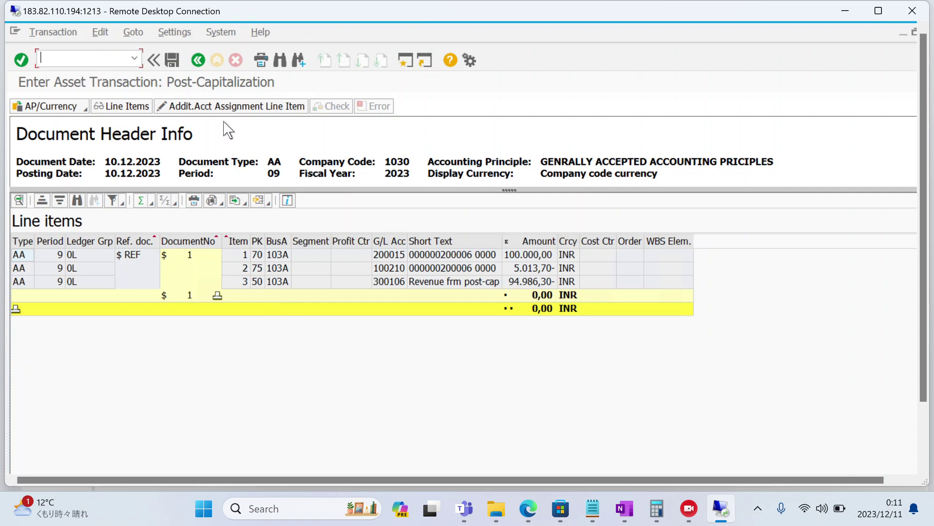
click(171, 57)
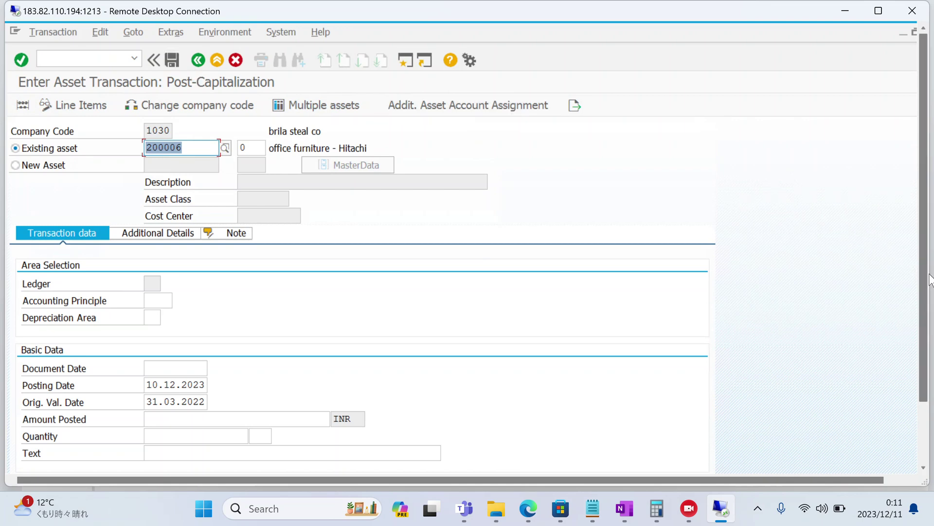
scroll(929, 287, down, 3)
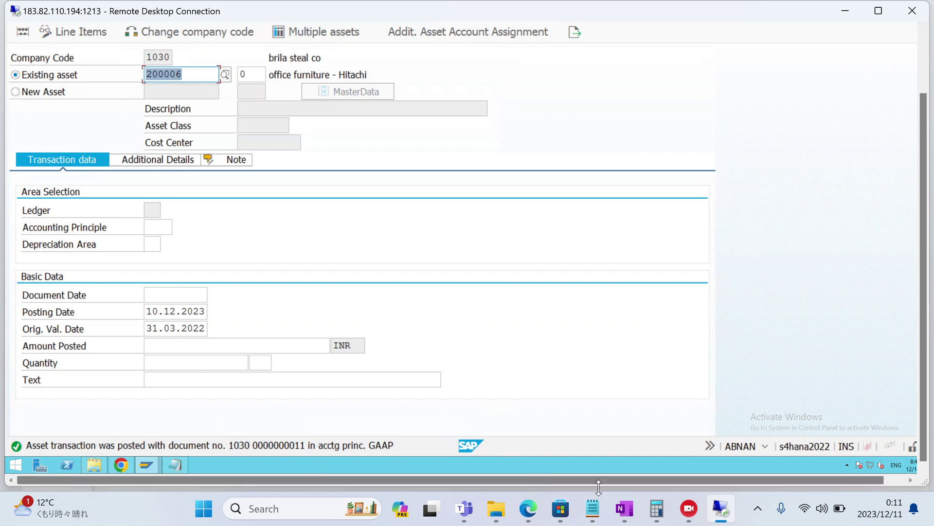
Switch to the OneNote instructions and read which transaction displays the asset values
click(625, 515)
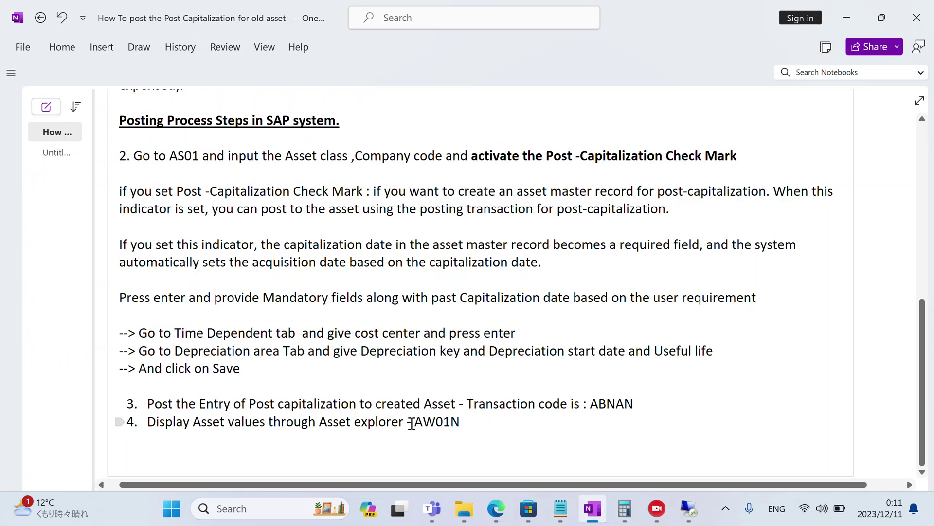
drag(476, 423, 131, 424)
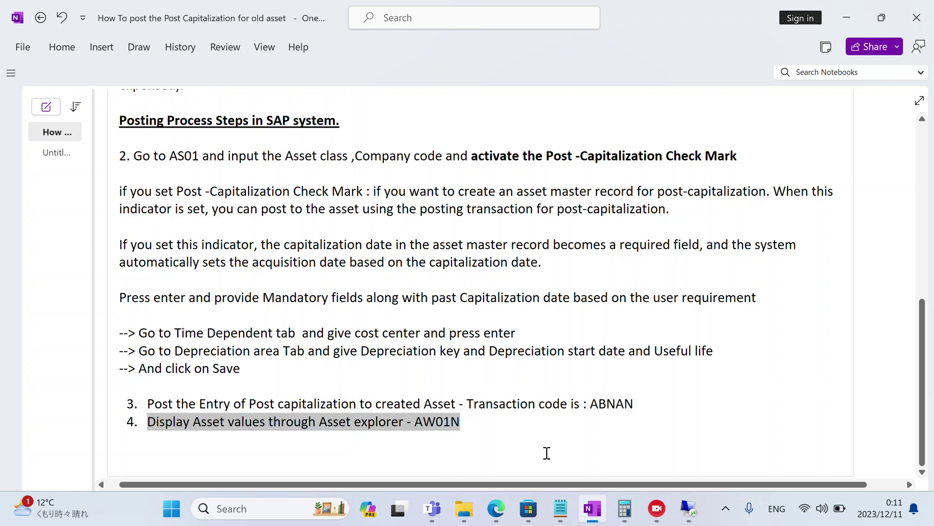
Switch back to the SAP remote desktop session and exit the post-capitalization transaction to SAP Easy Access
click(695, 509)
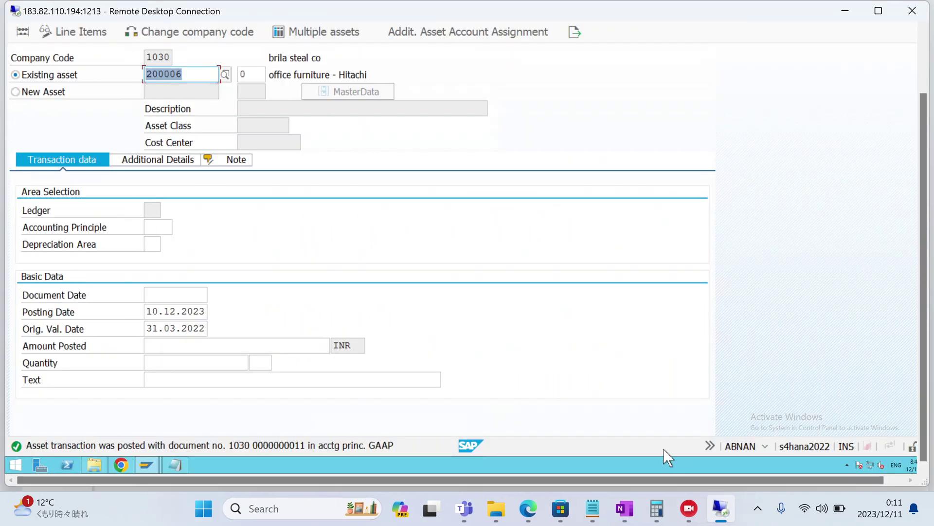
scroll(923, 348, up, 3)
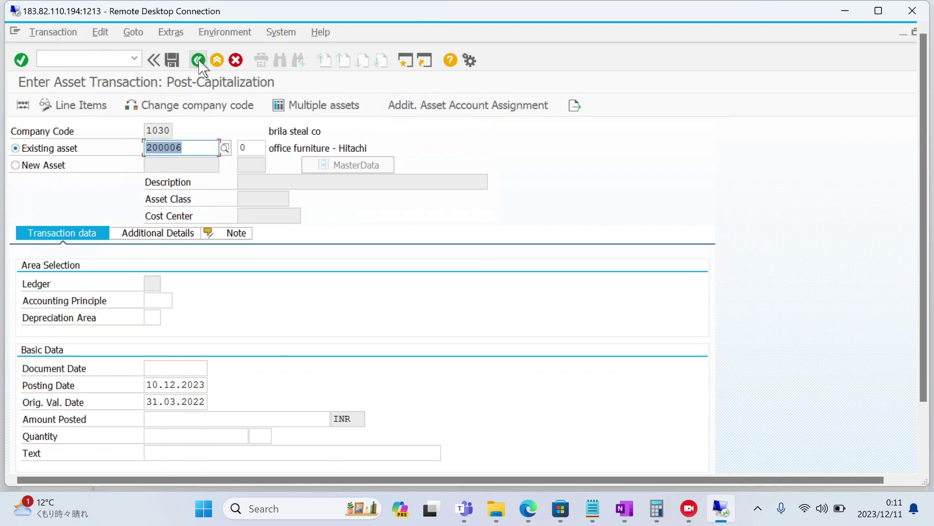
click(198, 59)
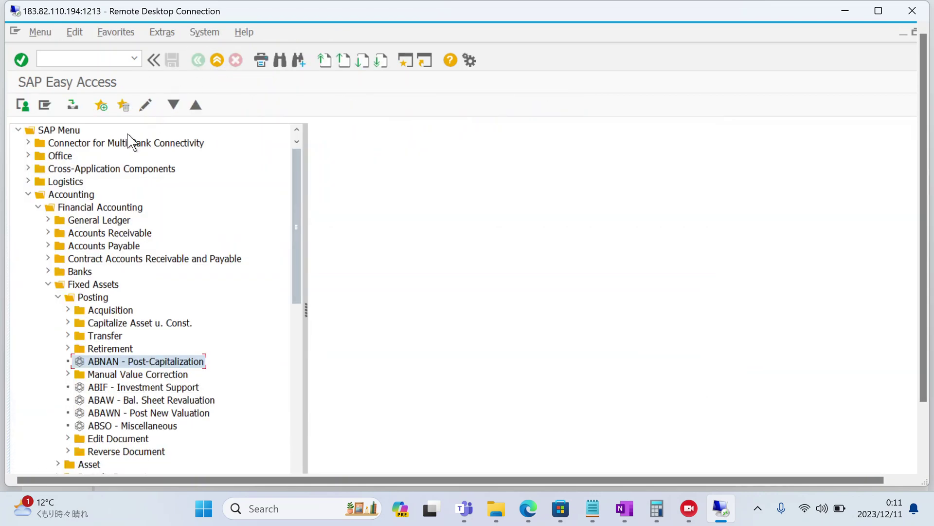
Open Asset Explorer (AW01N) from the individual asset reports in the Fixed Assets information system
click(58, 298)
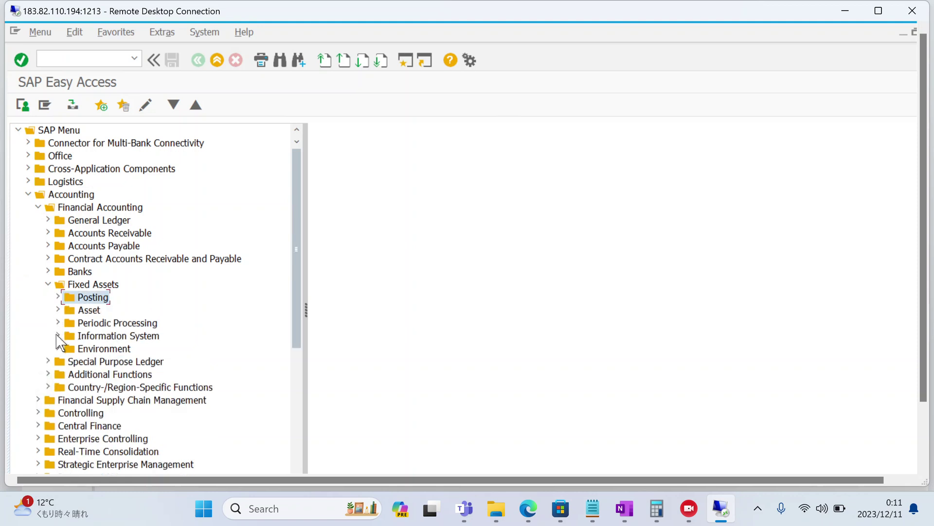
click(104, 285)
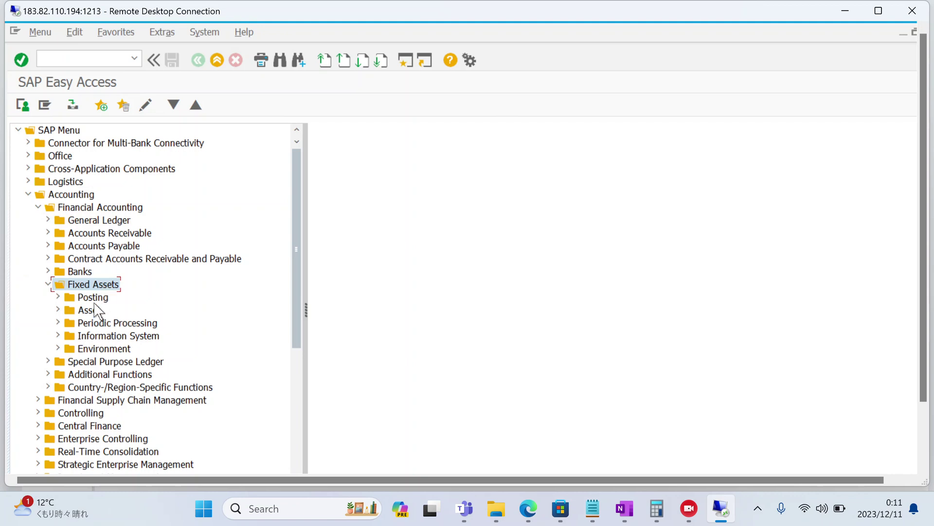
click(77, 196)
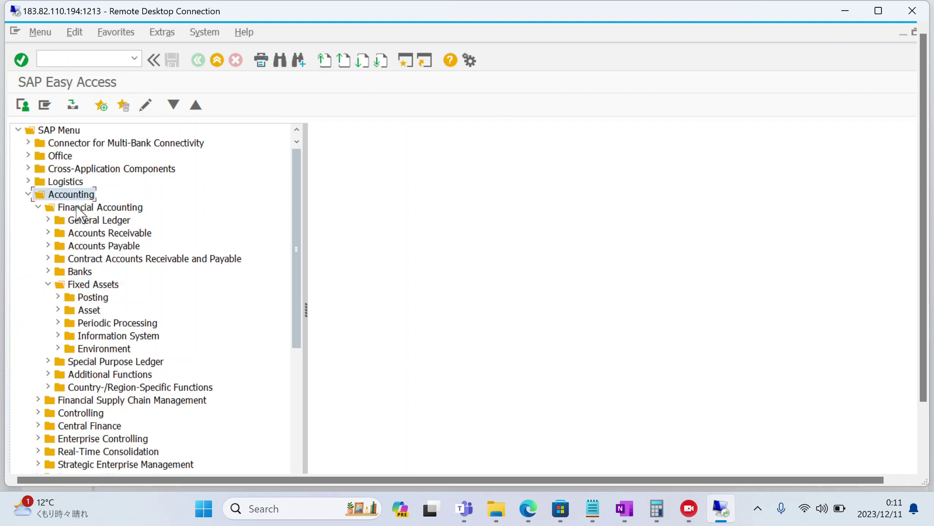
click(78, 209)
click(83, 287)
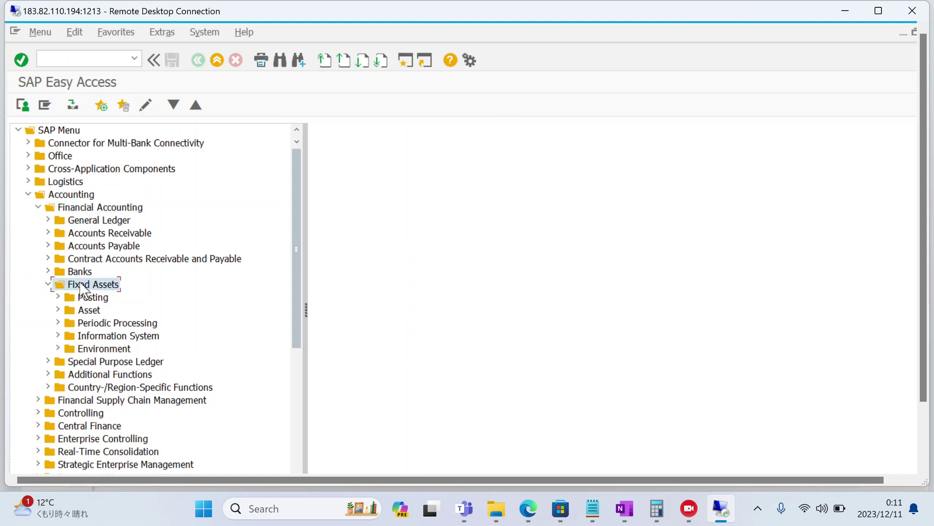
click(58, 336)
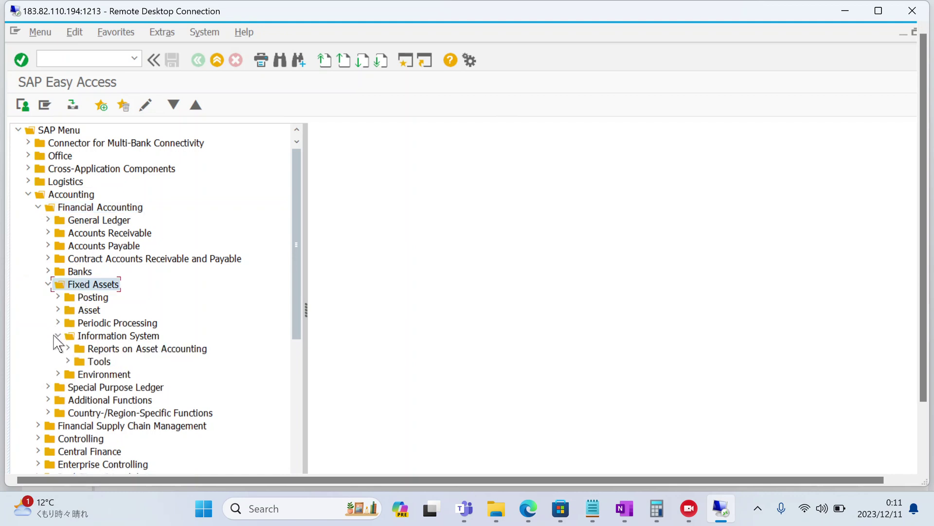
click(67, 349)
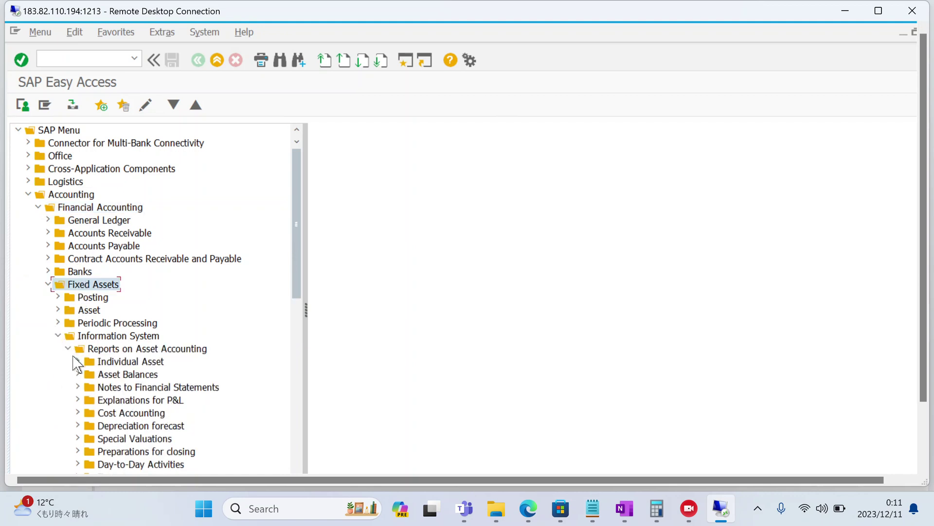
click(78, 361)
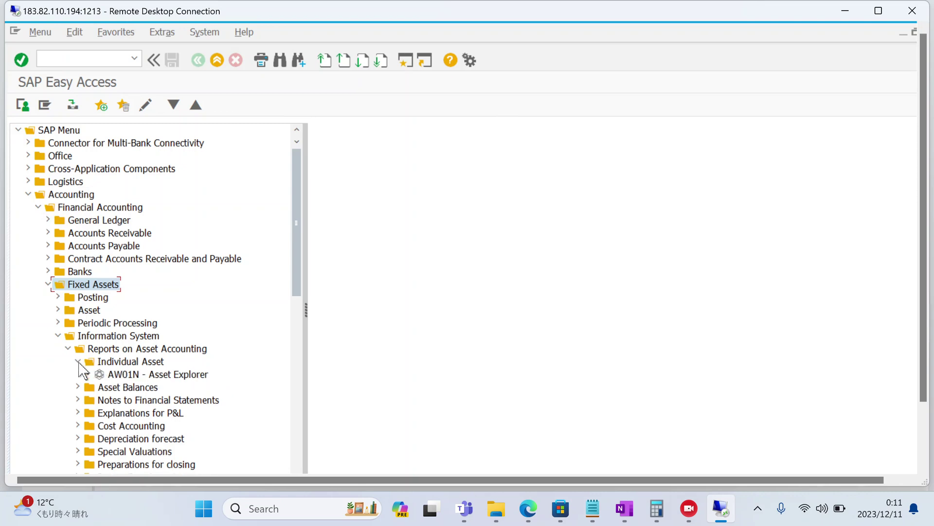
double_click(115, 374)
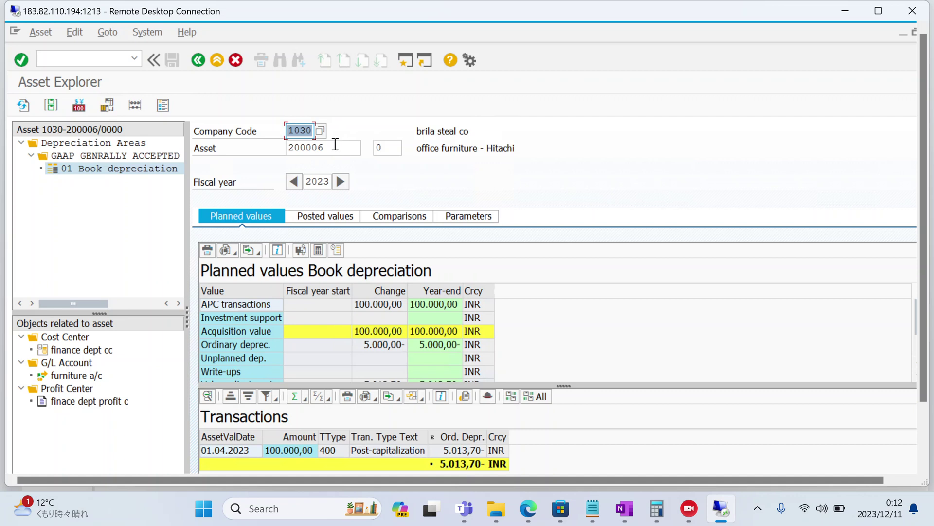
Examine asset 200006's planned book depreciation values for 2023, including ordinary depreciation, value adjustment, net book value and the post-capitalization transaction
drag(333, 146, 293, 144)
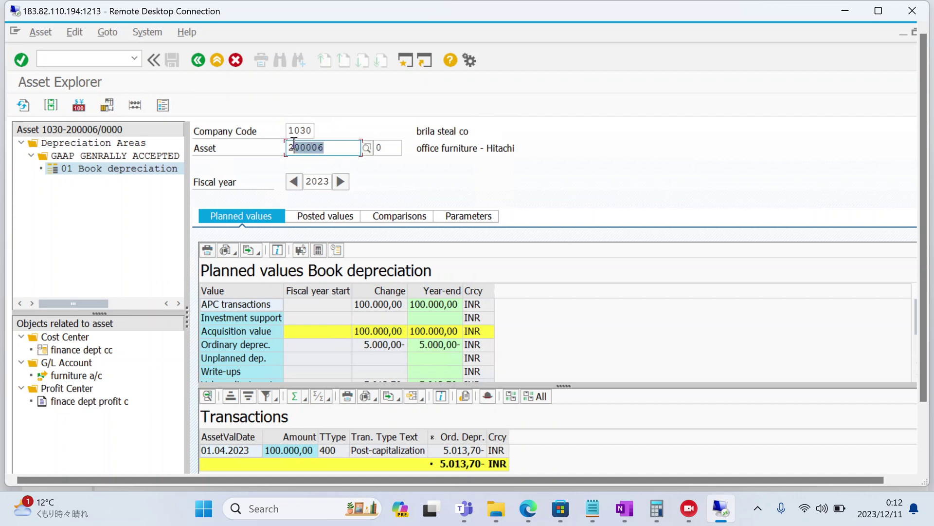
click(294, 145)
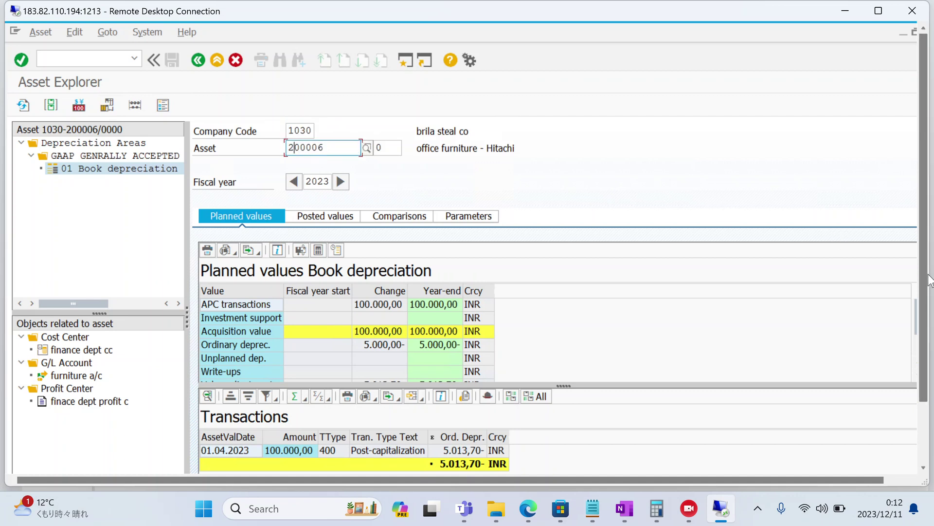
drag(927, 277, 928, 310)
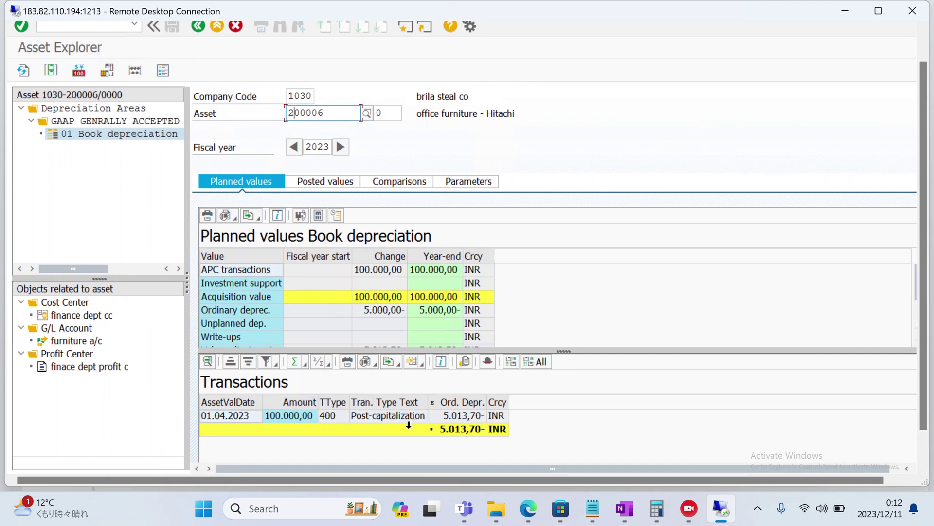
click(454, 420)
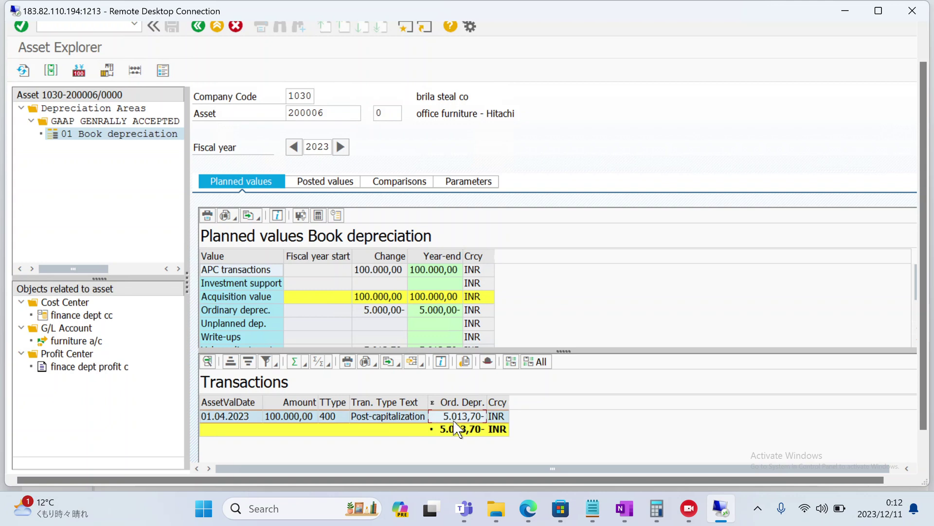
click(377, 311)
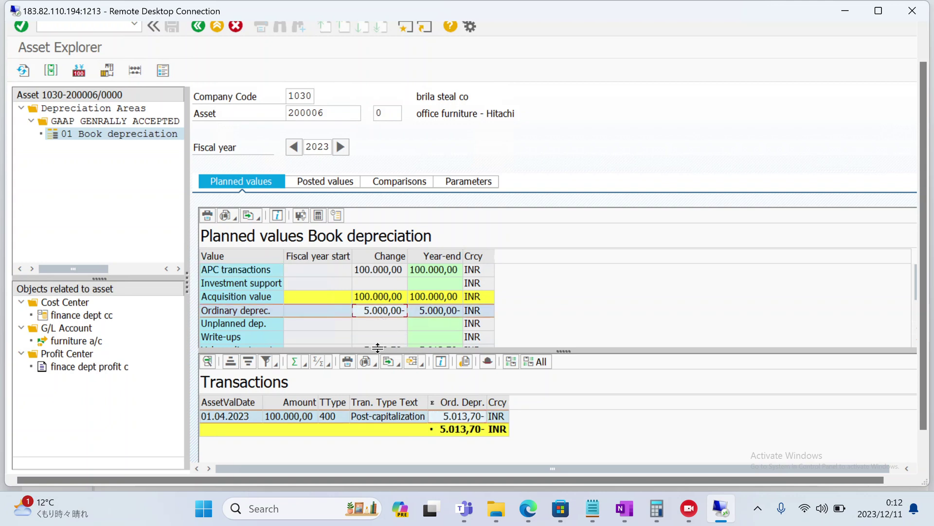
drag(377, 347, 384, 391)
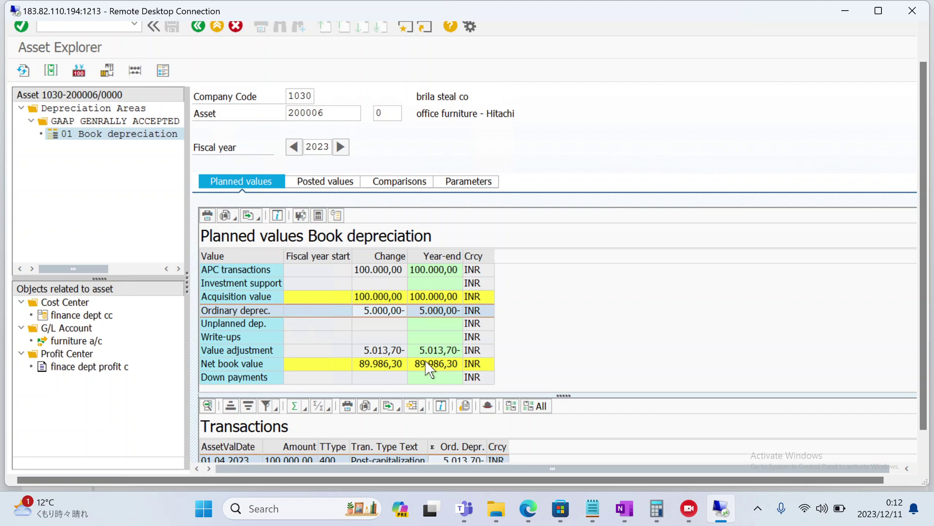
Display the asset's posted values and examine the posted/planned depreciation by period and its total
click(316, 183)
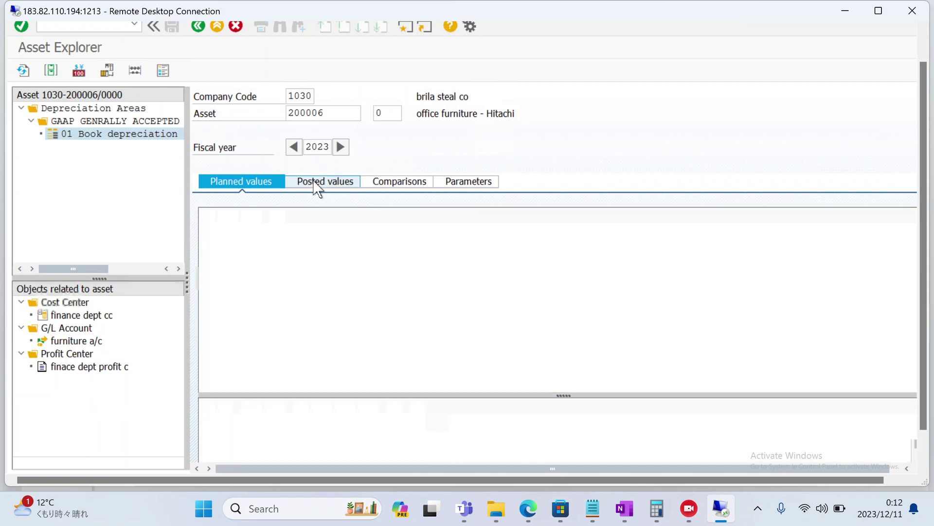
drag(927, 315, 927, 374)
drag(626, 356, 610, 287)
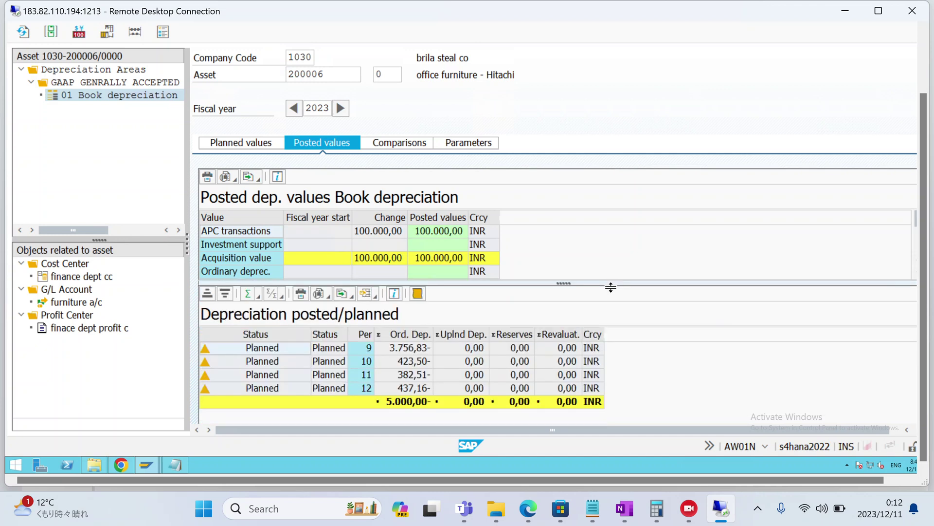
click(405, 401)
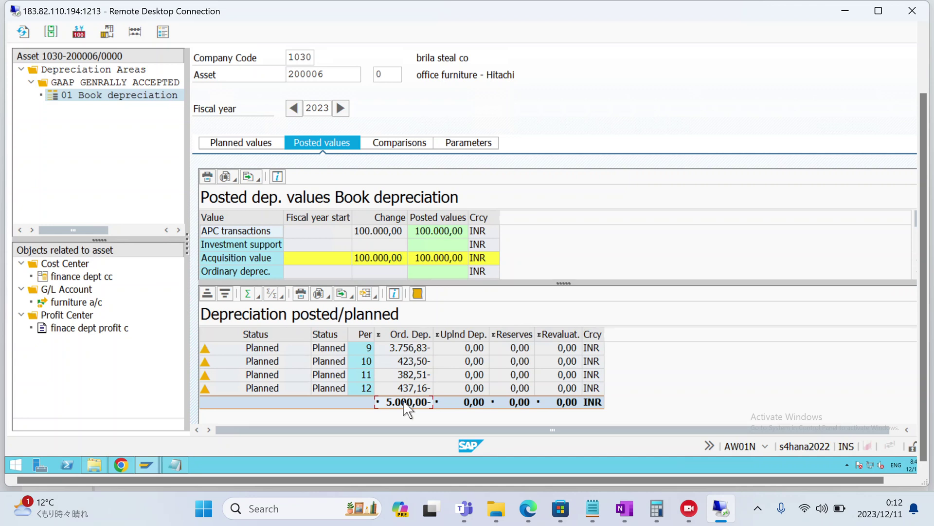
scroll(928, 273, up, 2)
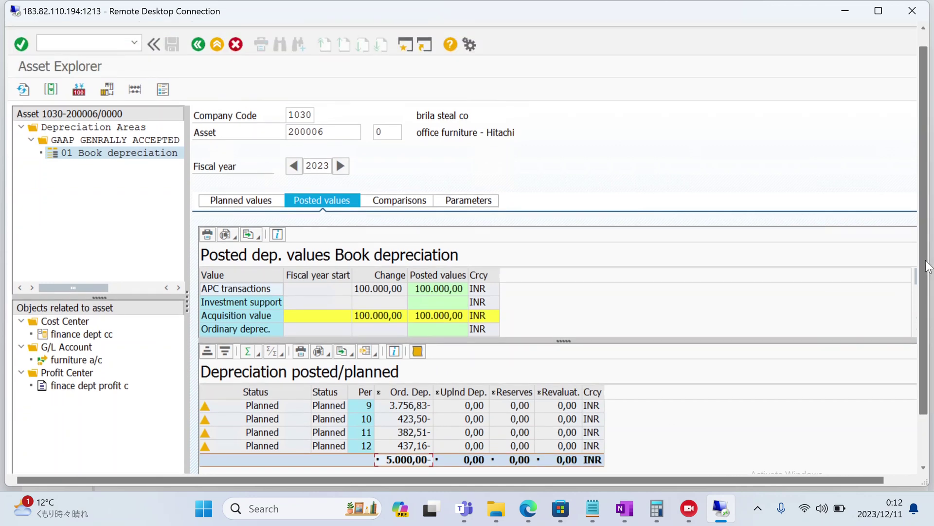
Return to the planned values and enlarge the table to review all rows down to net book value and down payments
click(250, 204)
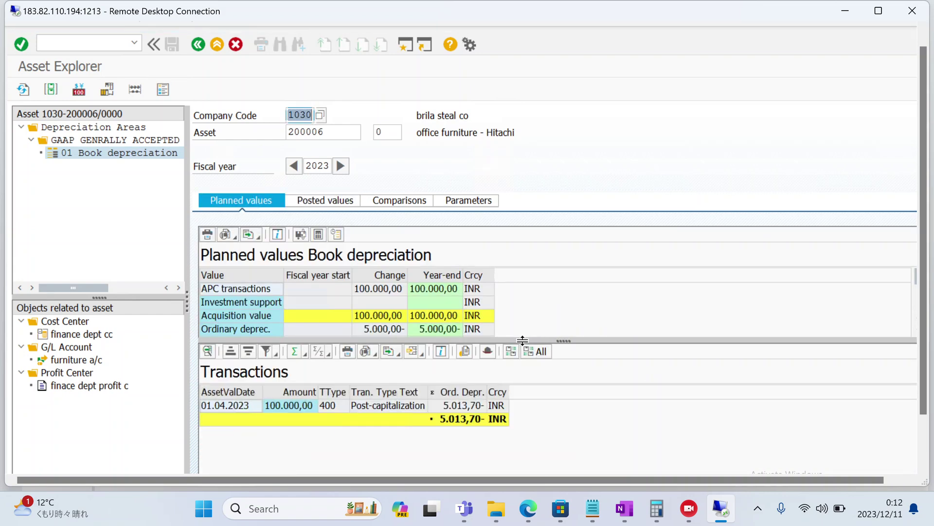
drag(523, 340, 534, 411)
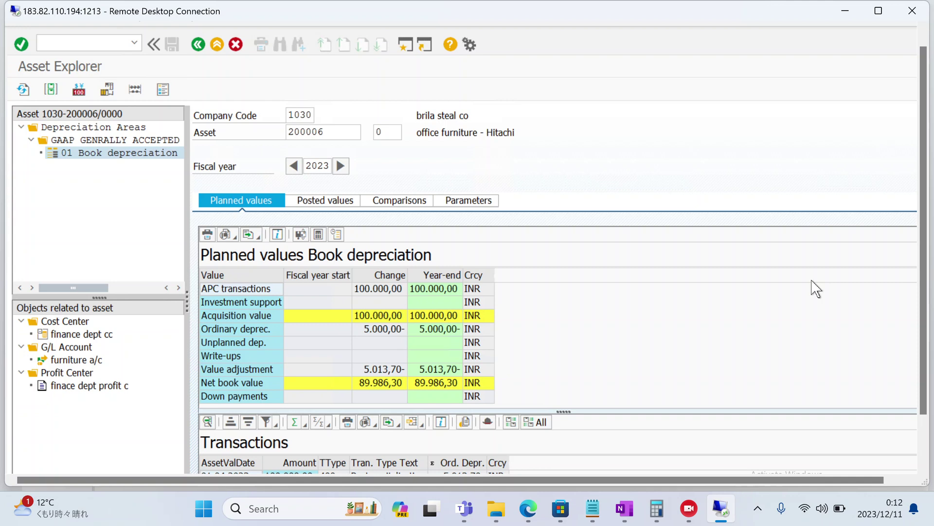
click(688, 508)
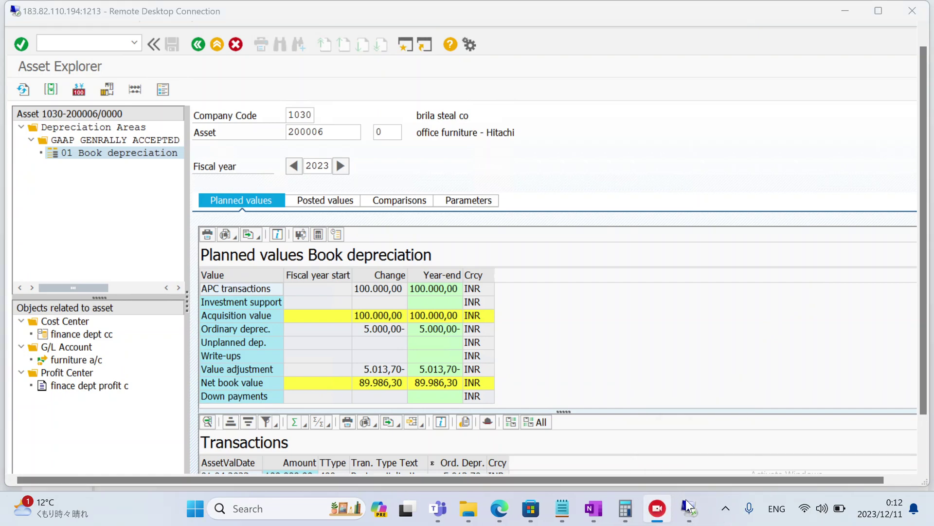